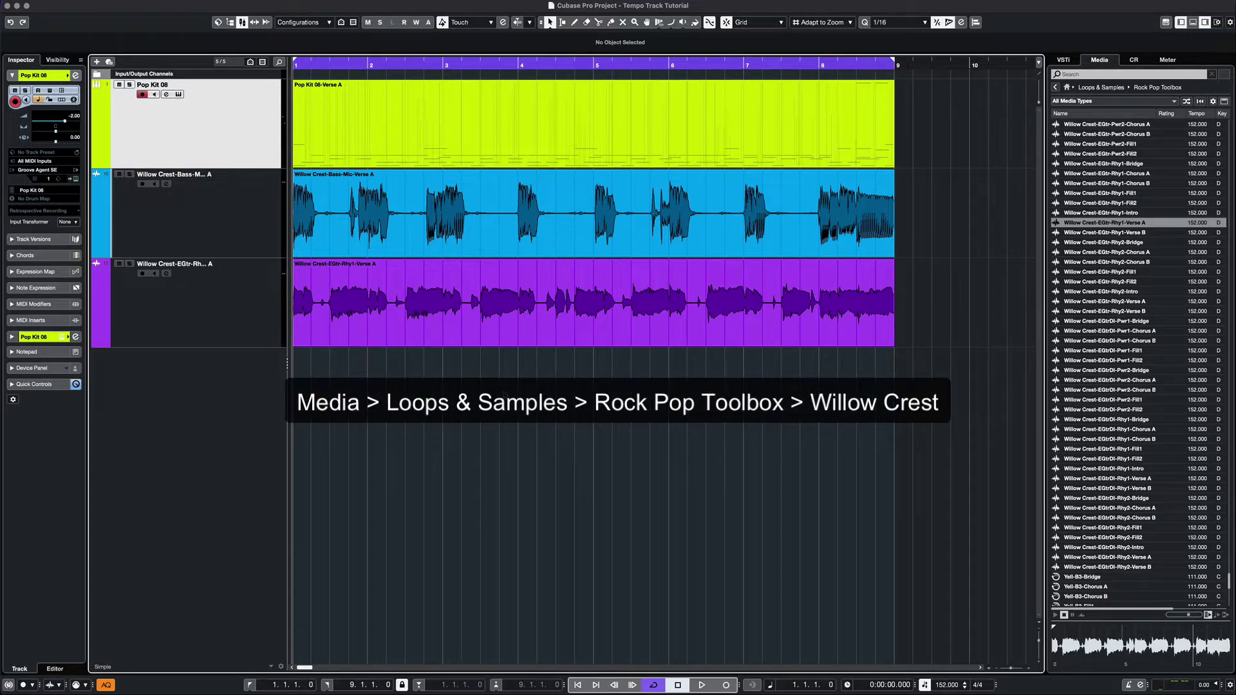
Step: Play the three-track drum, bass and guitar loop arrangement at 152 BPM and stop near bar 8
key(space)
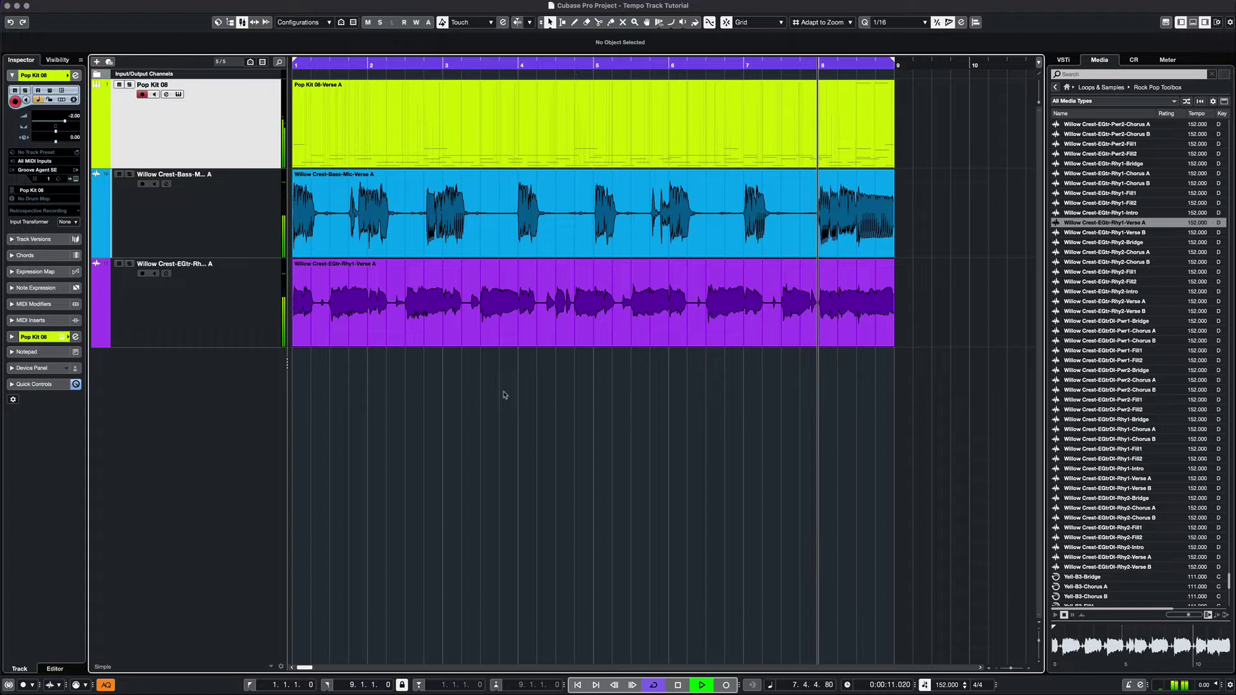
key(space)
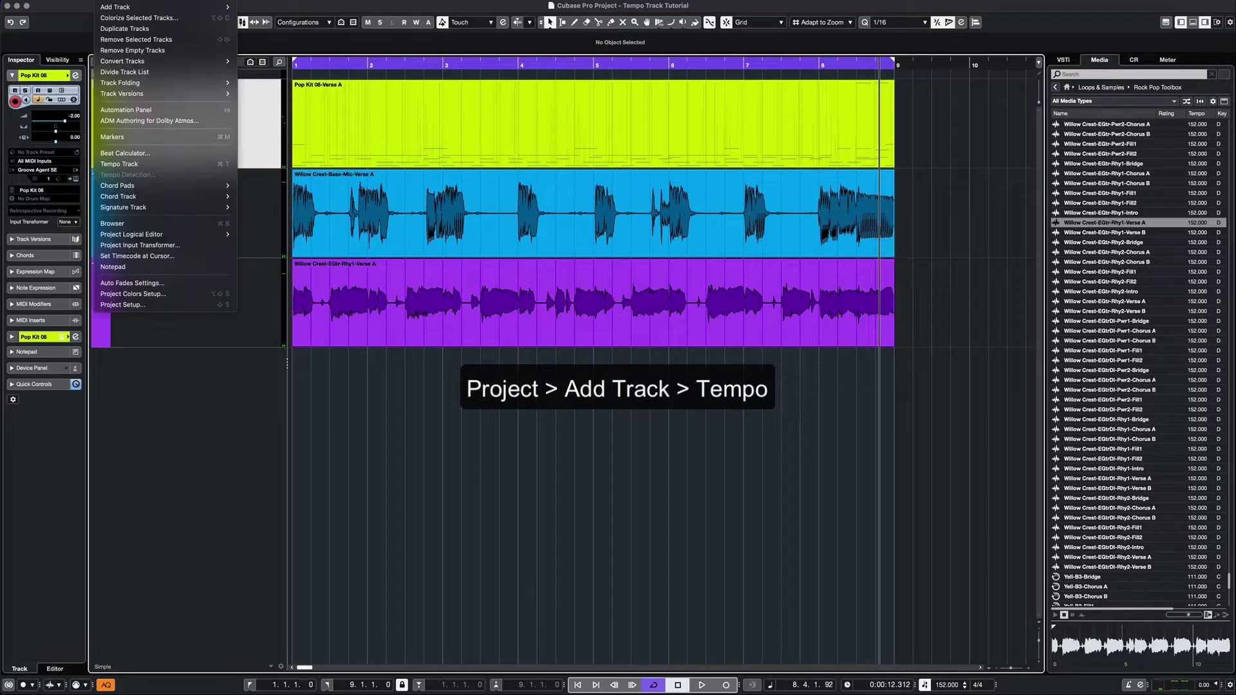
Step: Add a Tempo track at 152 BPM directly below the Pop Kit 08 drum track
mouse_move(114, 8)
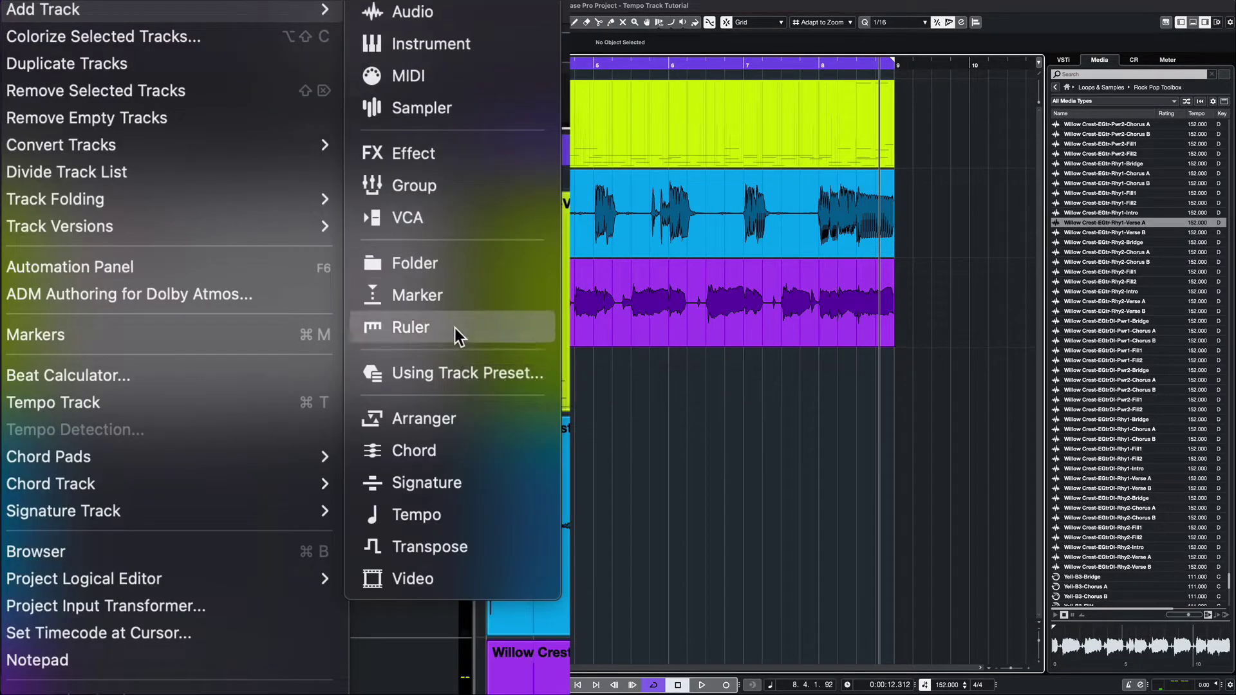
click(450, 516)
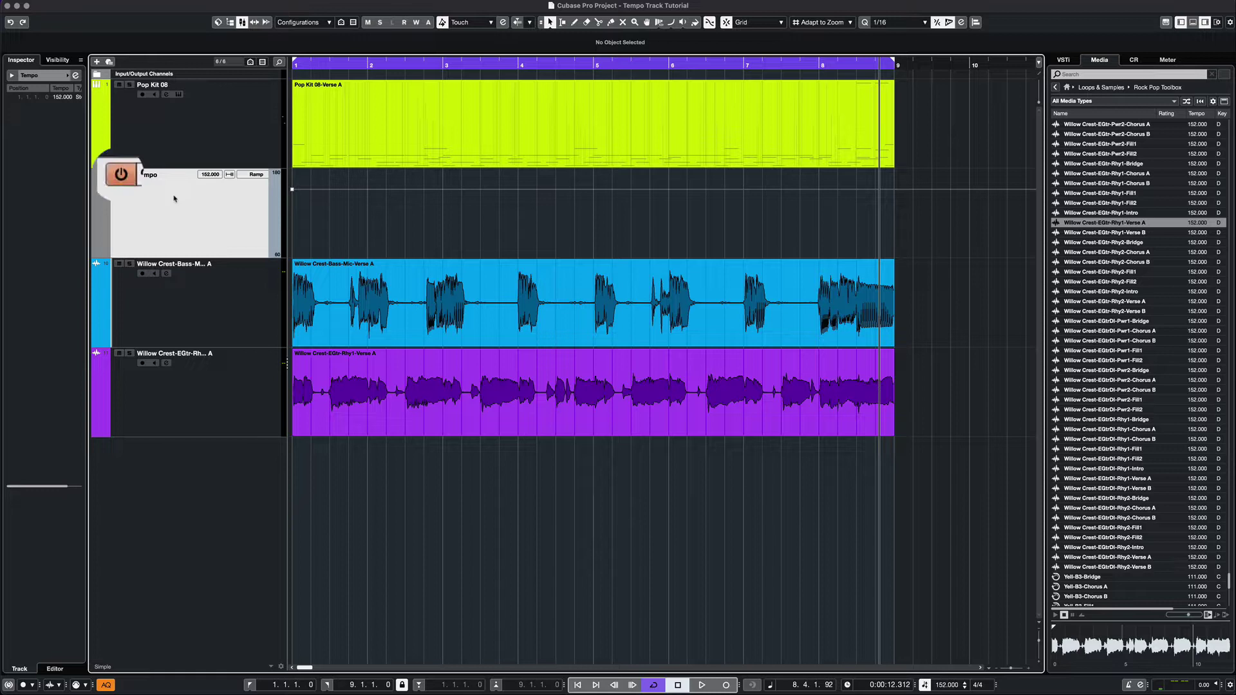
click(119, 175)
click(119, 175)
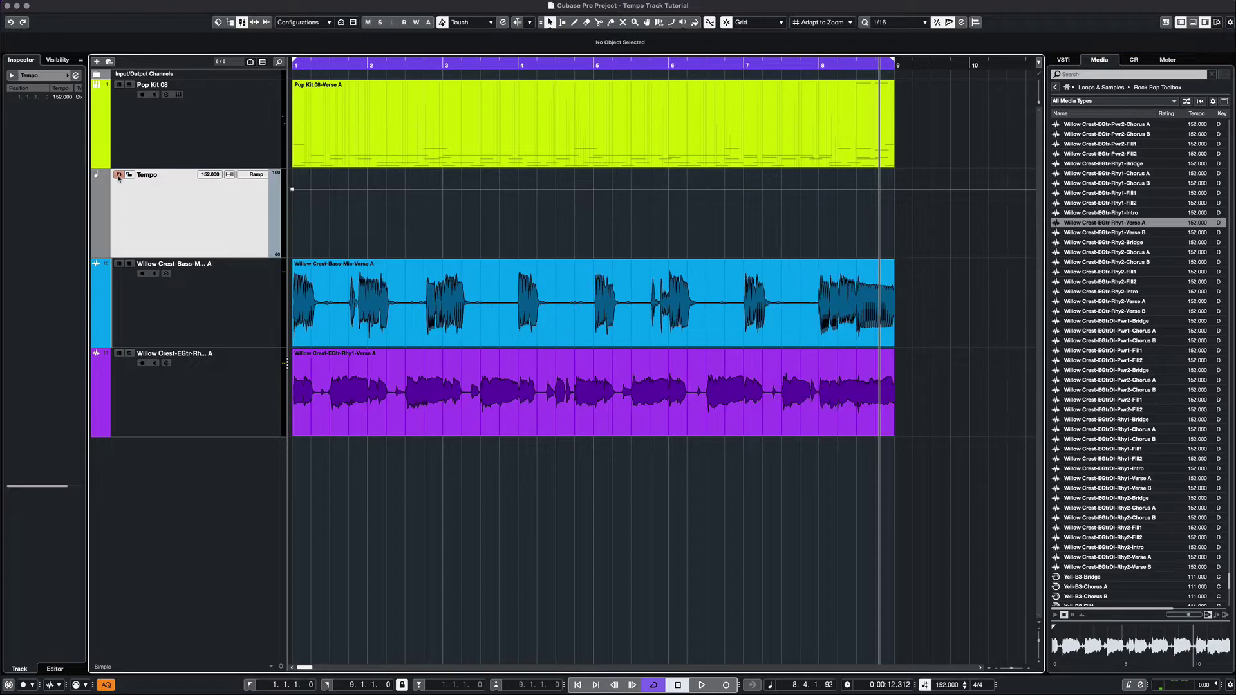
click(118, 175)
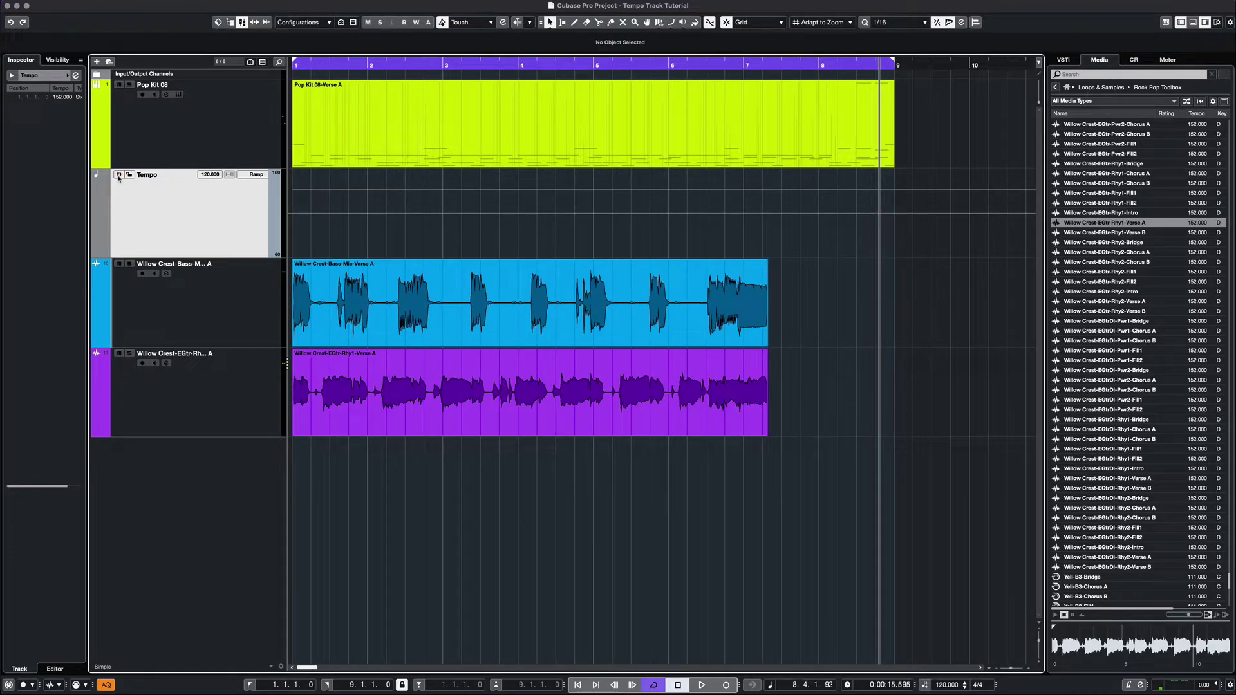
click(118, 175)
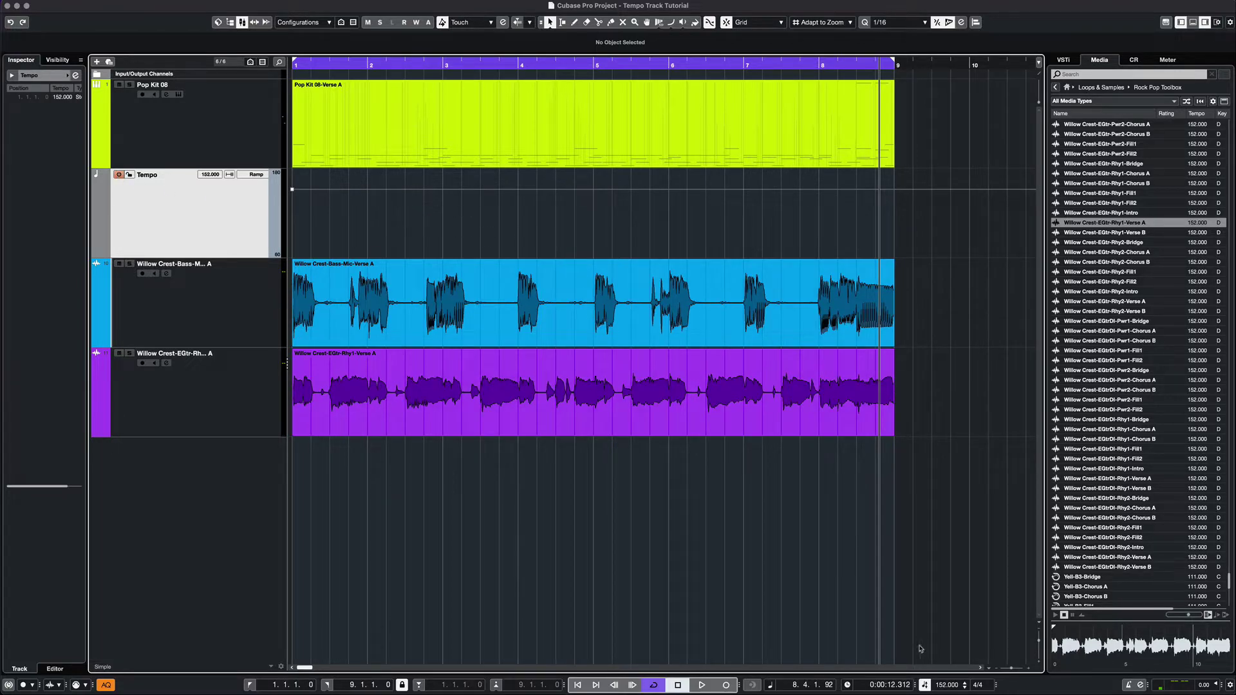
click(926, 671)
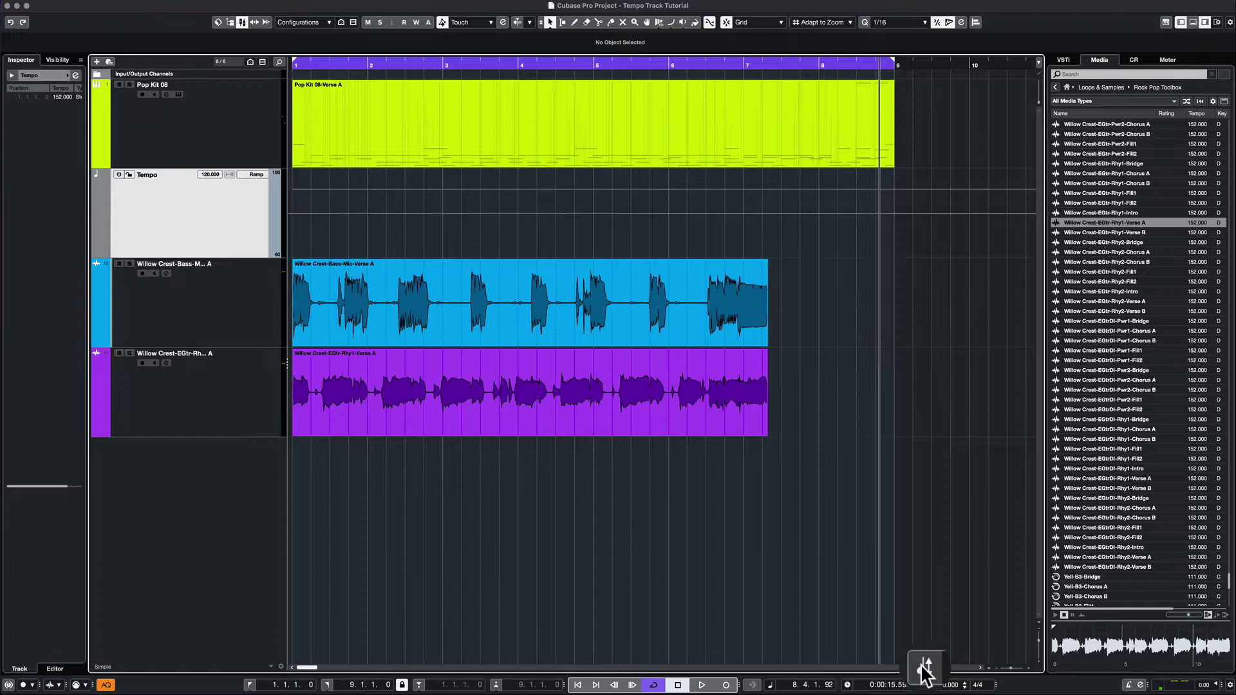
click(925, 671)
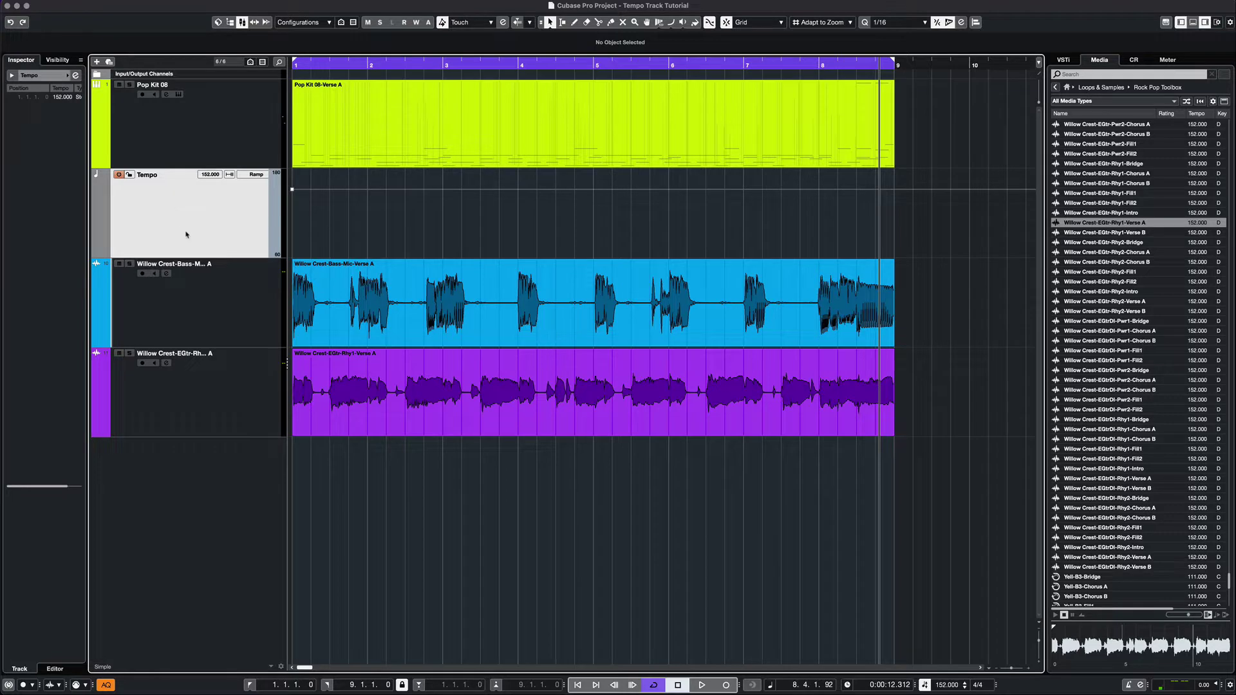
Step: Make the tempo track taller and move it above Pop Kit 08 at the top
drag(223, 257, 220, 308)
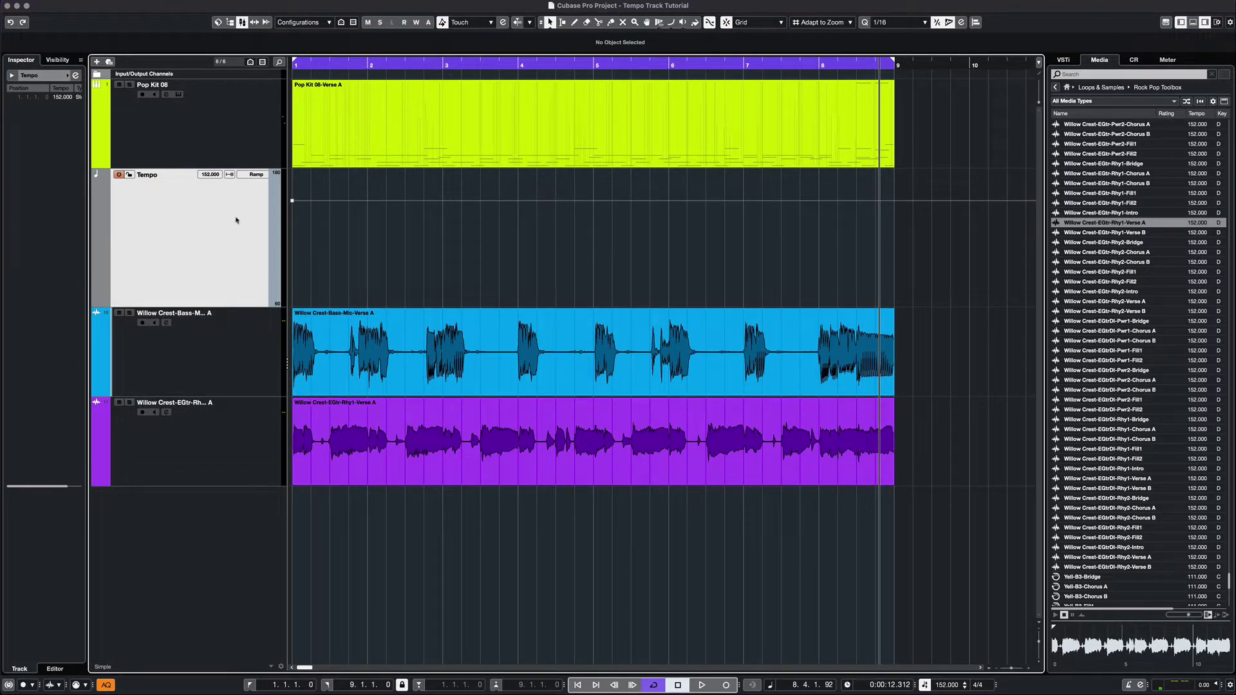
drag(232, 100, 234, 115)
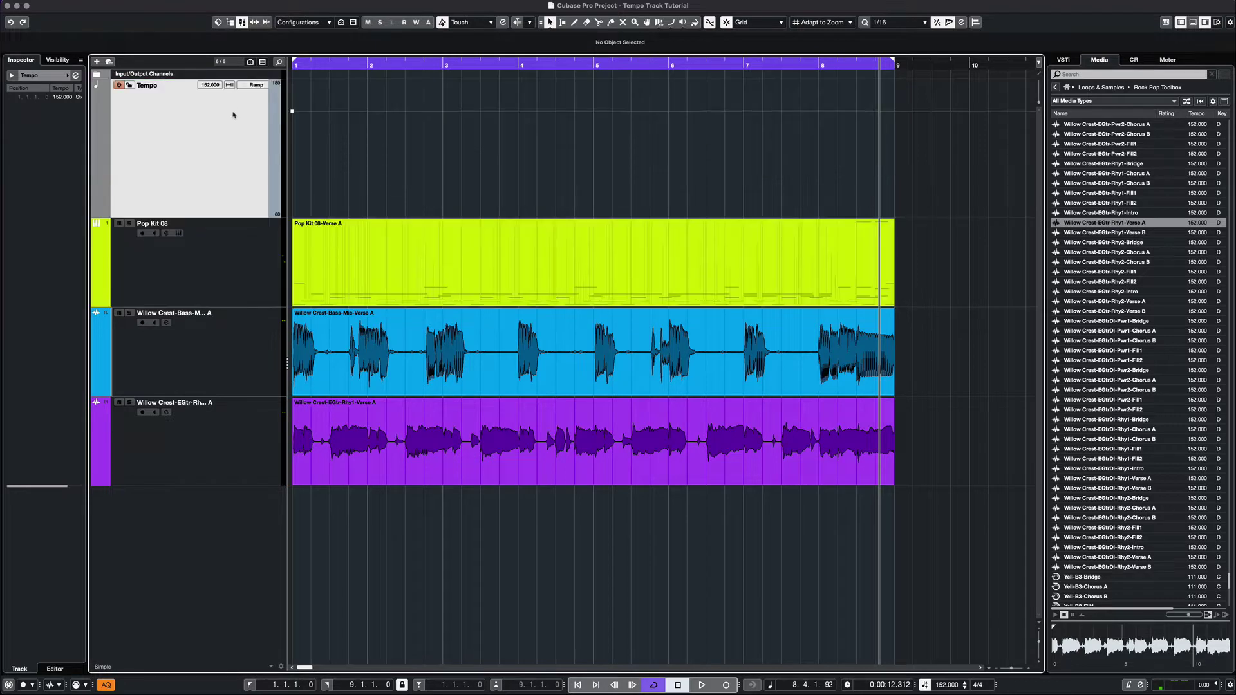
right_click(398, 145)
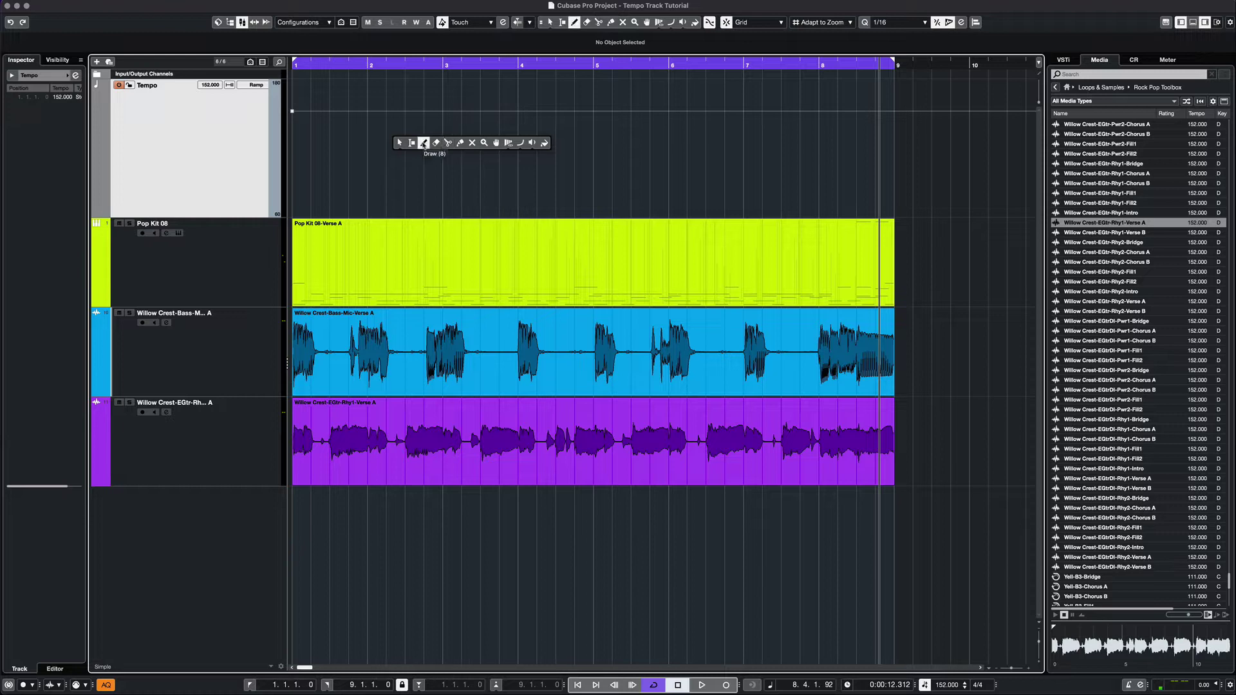
click(424, 143)
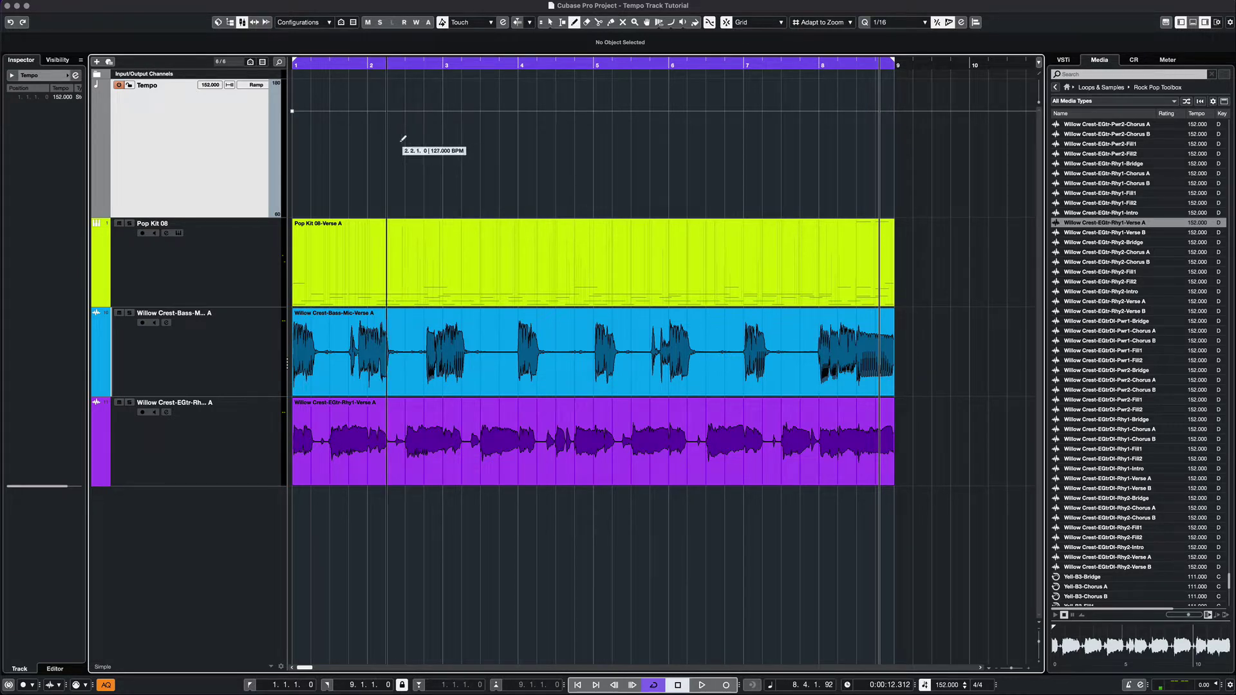
Step: Draw tempo points through bars 6–7 at 152, 153, 153 and 154 BPM
click(674, 109)
click(671, 110)
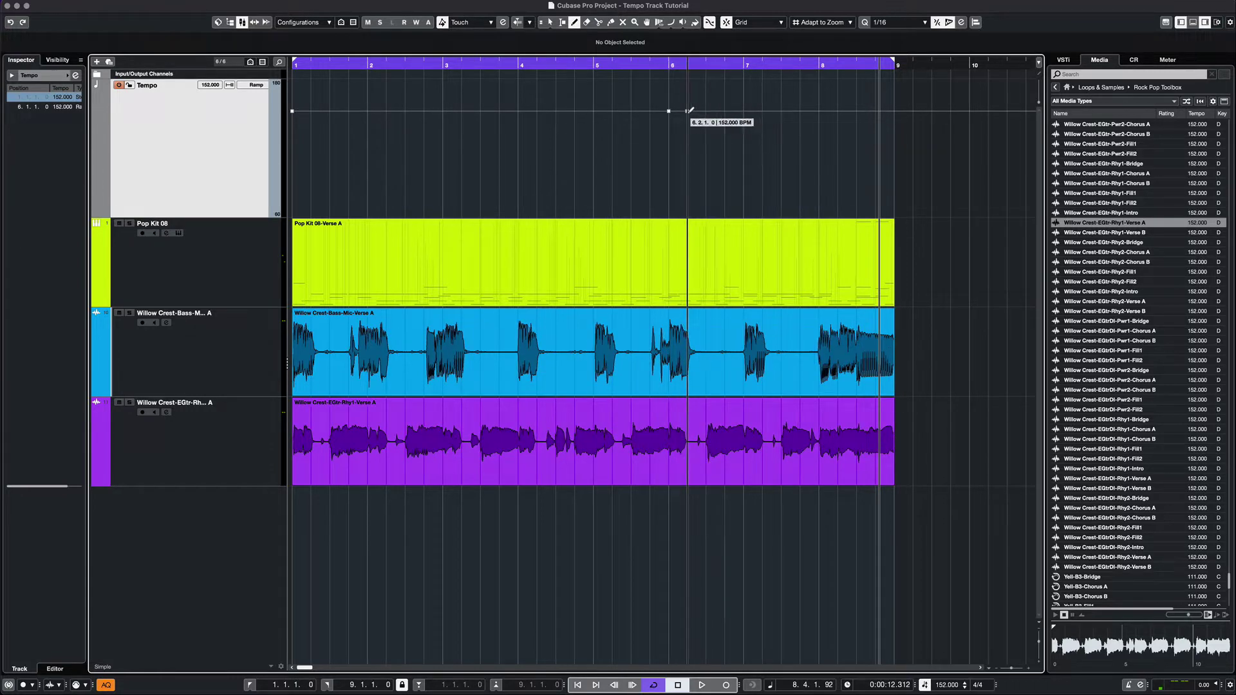
click(707, 110)
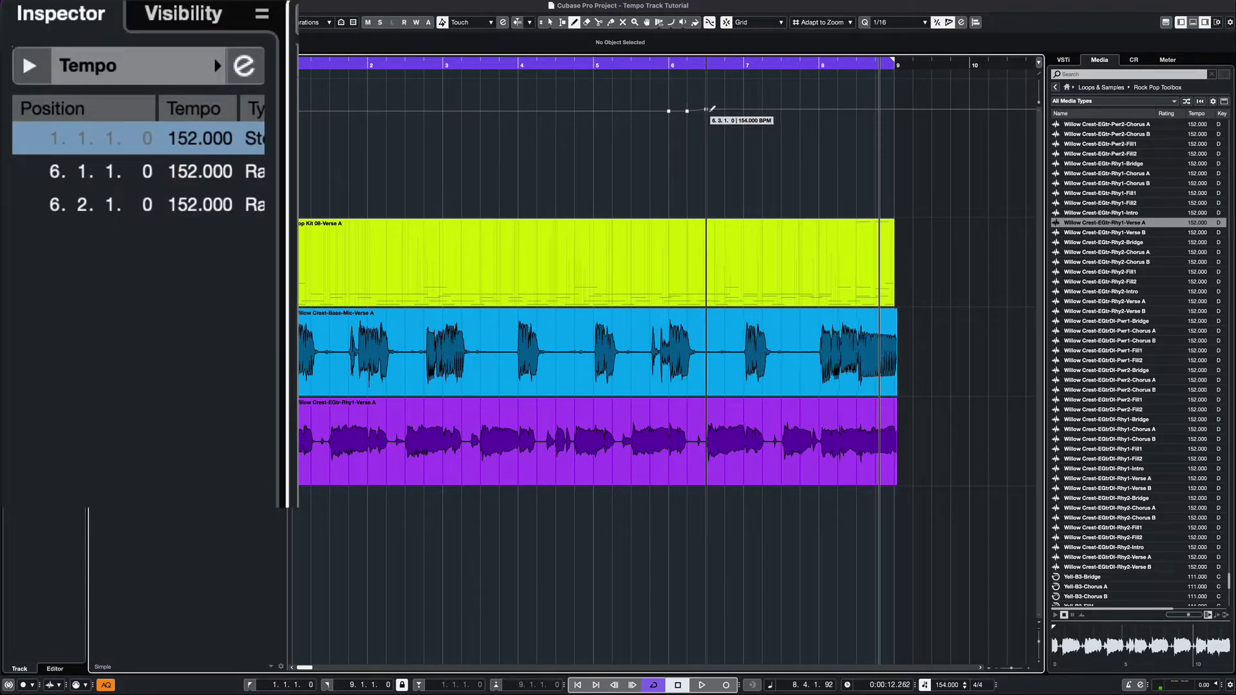
click(729, 109)
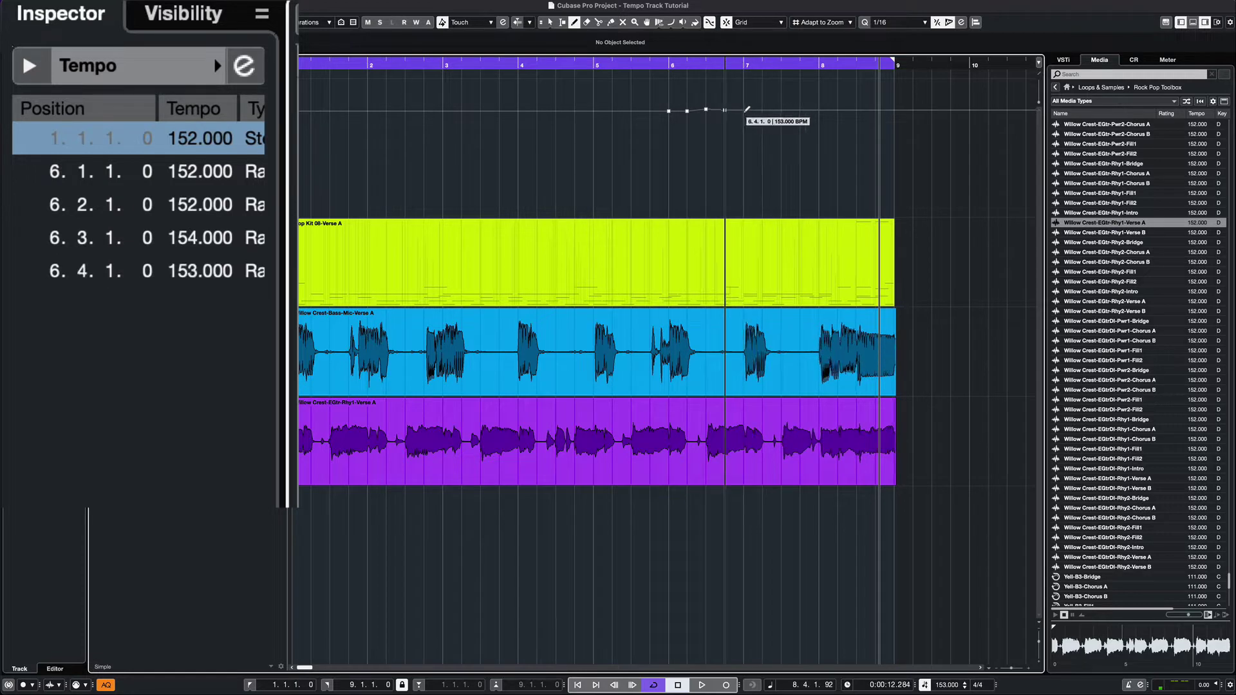
click(746, 110)
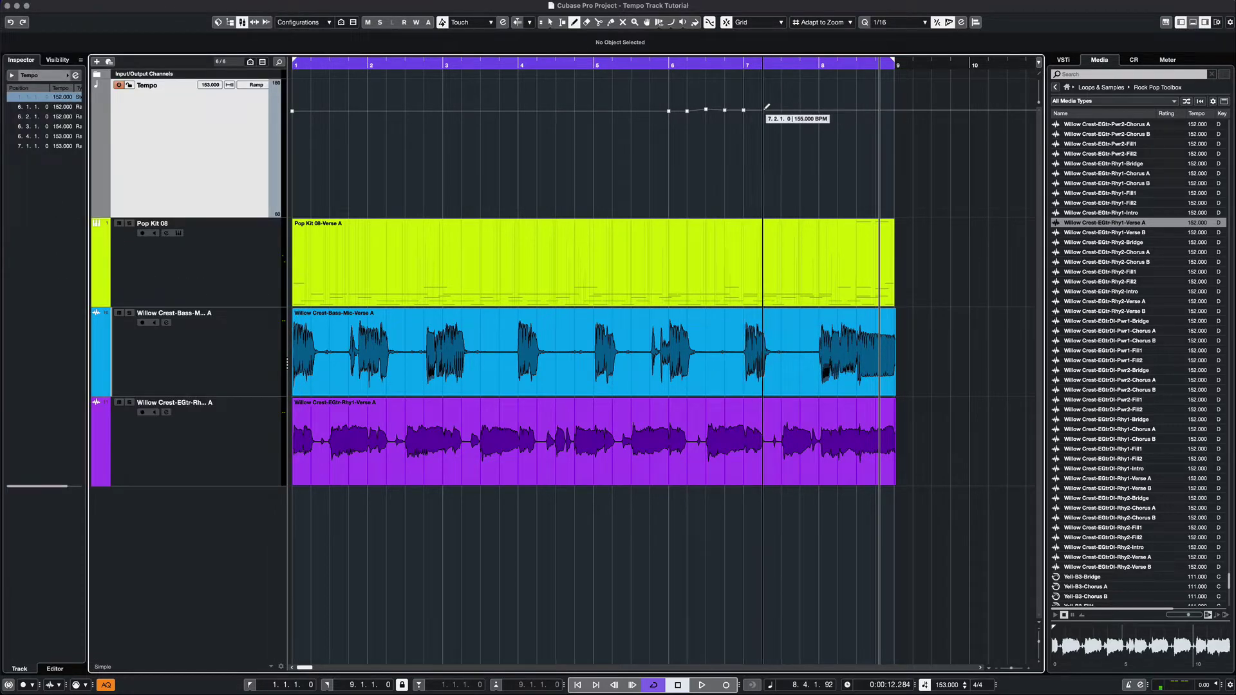
click(762, 109)
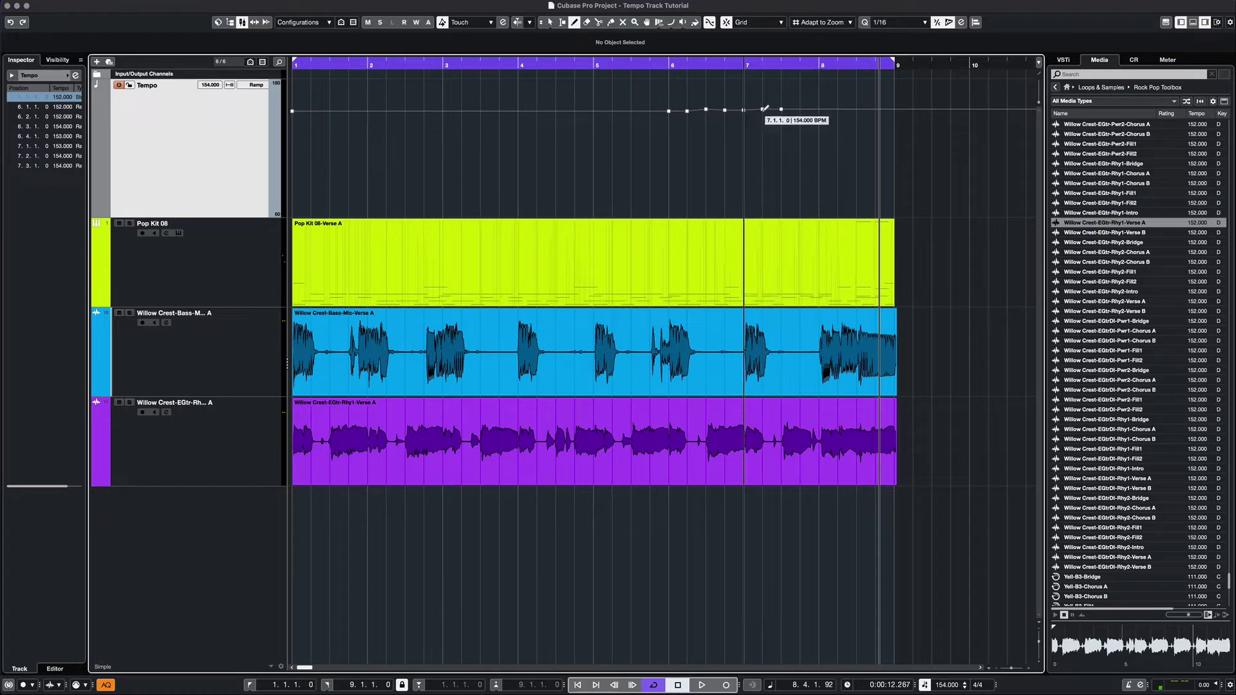
Step: Drag the bar 6–7 tempo points down into a dip near 87 BPM, with 6.3.1.0 at 141 BPM
drag(763, 109, 762, 186)
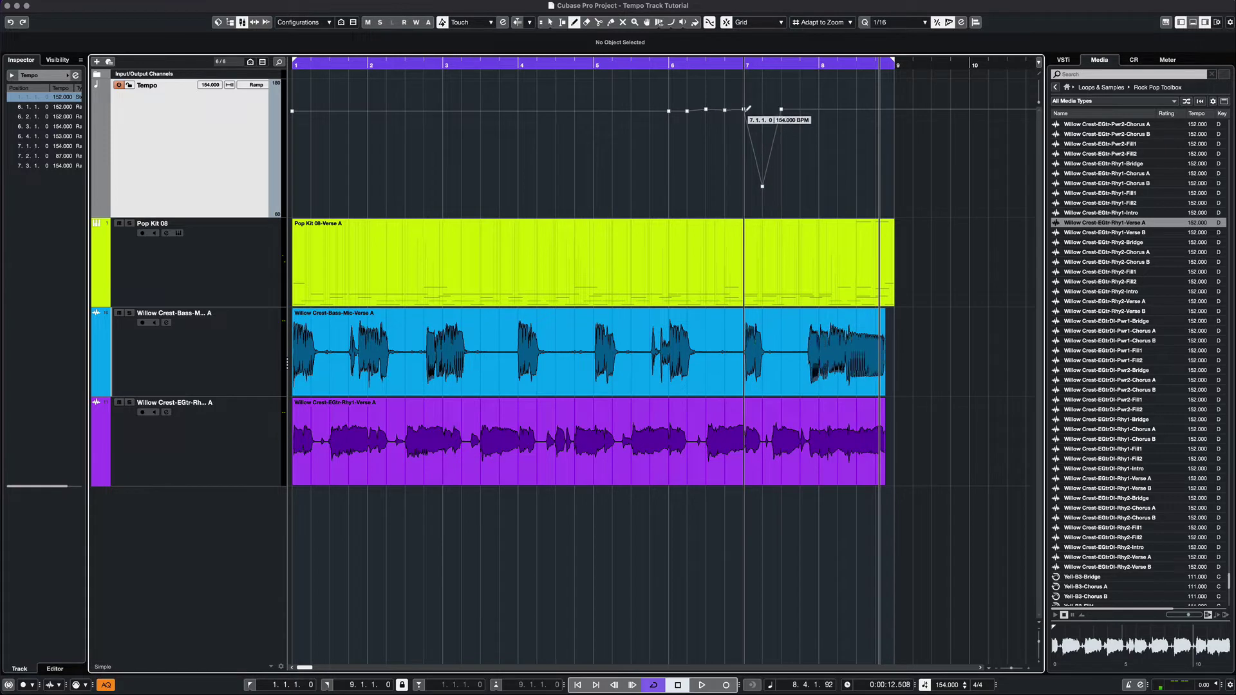
drag(747, 109, 745, 153)
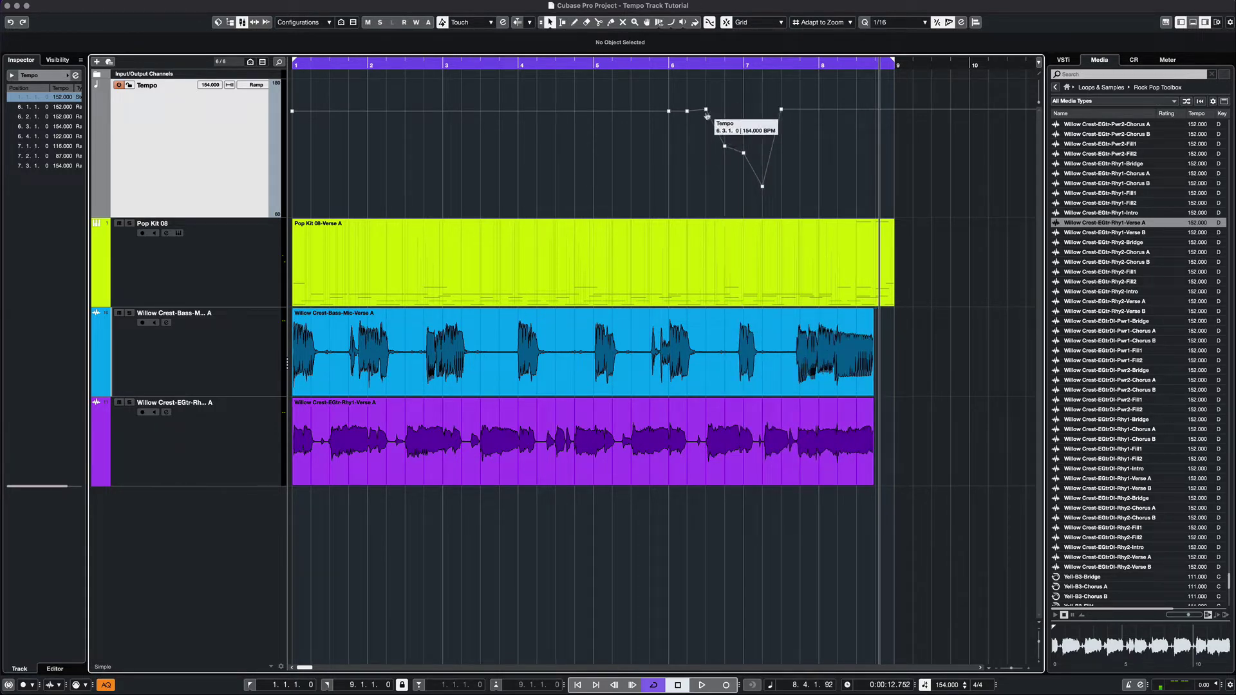
drag(706, 115, 706, 127)
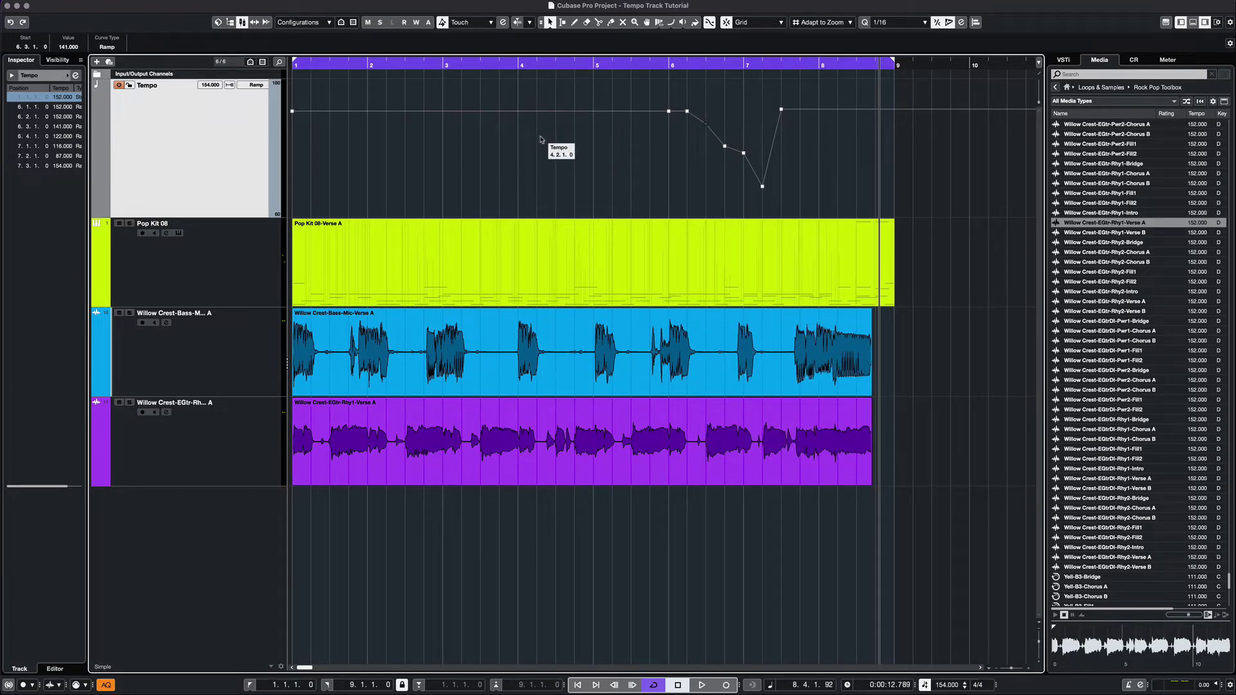
Step: Play the project from the start through the tempo dip, then stop
key(Home)
key(space)
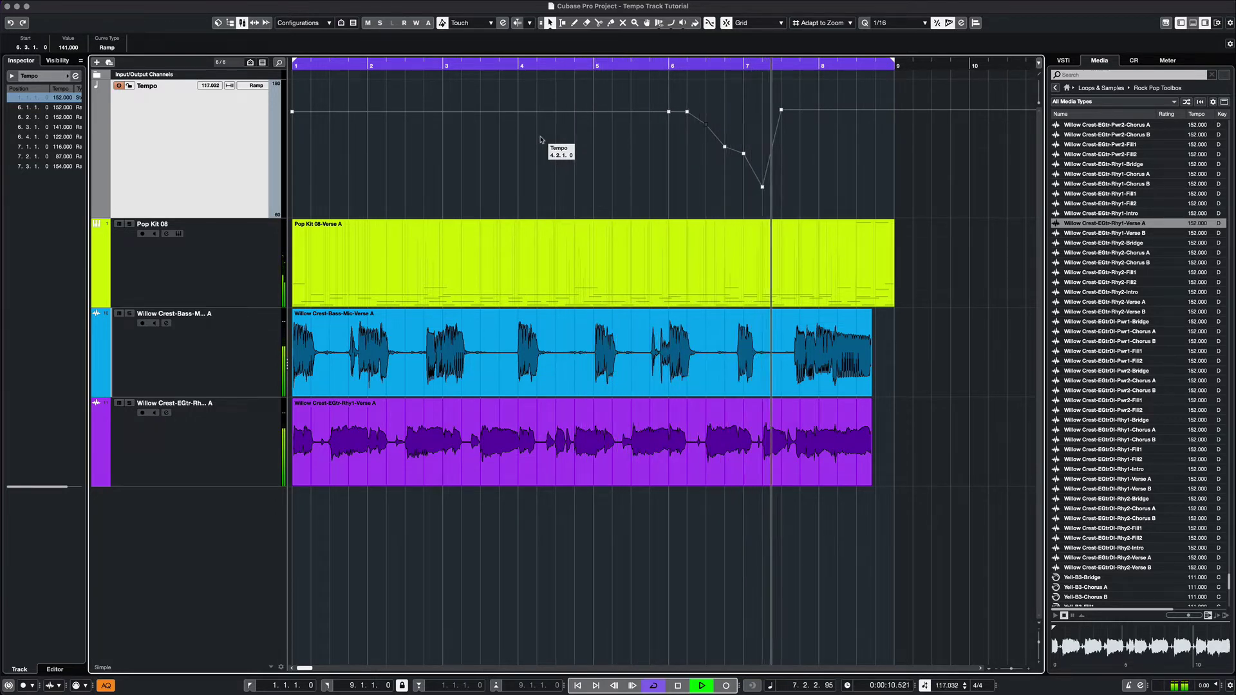
key(space)
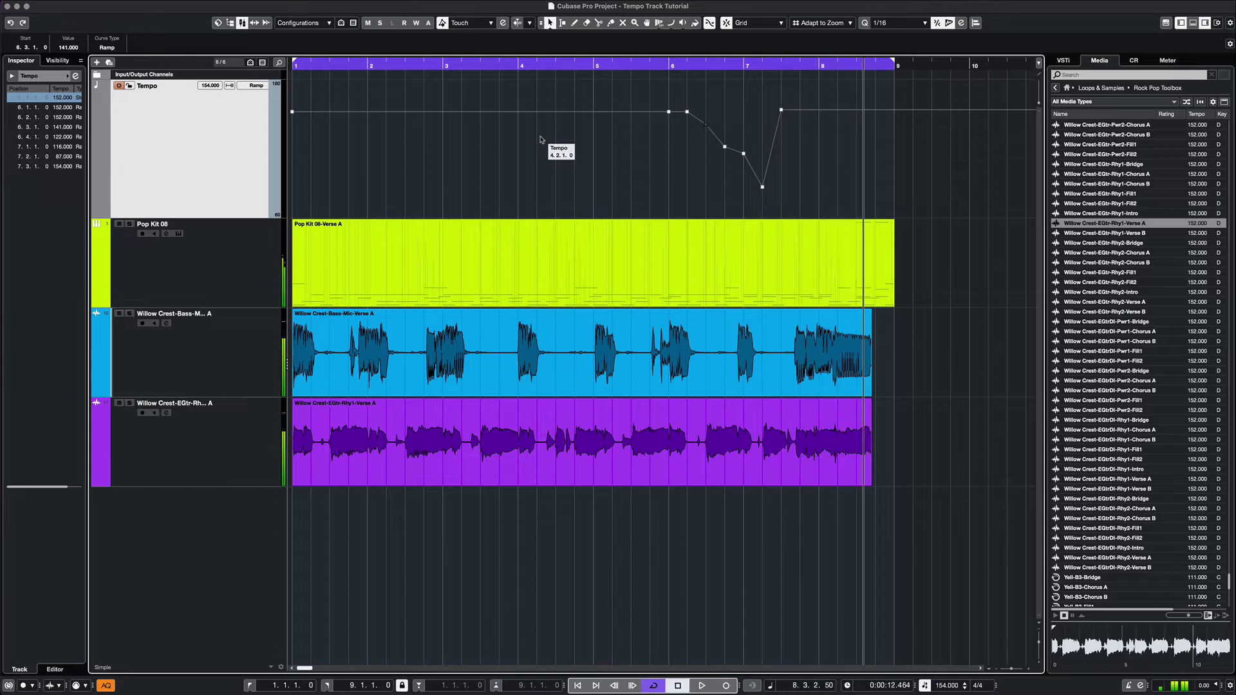
Step: Set the bass and guitar audio events to Musical Mode so they follow tempo changes
click(740, 355)
click(833, 47)
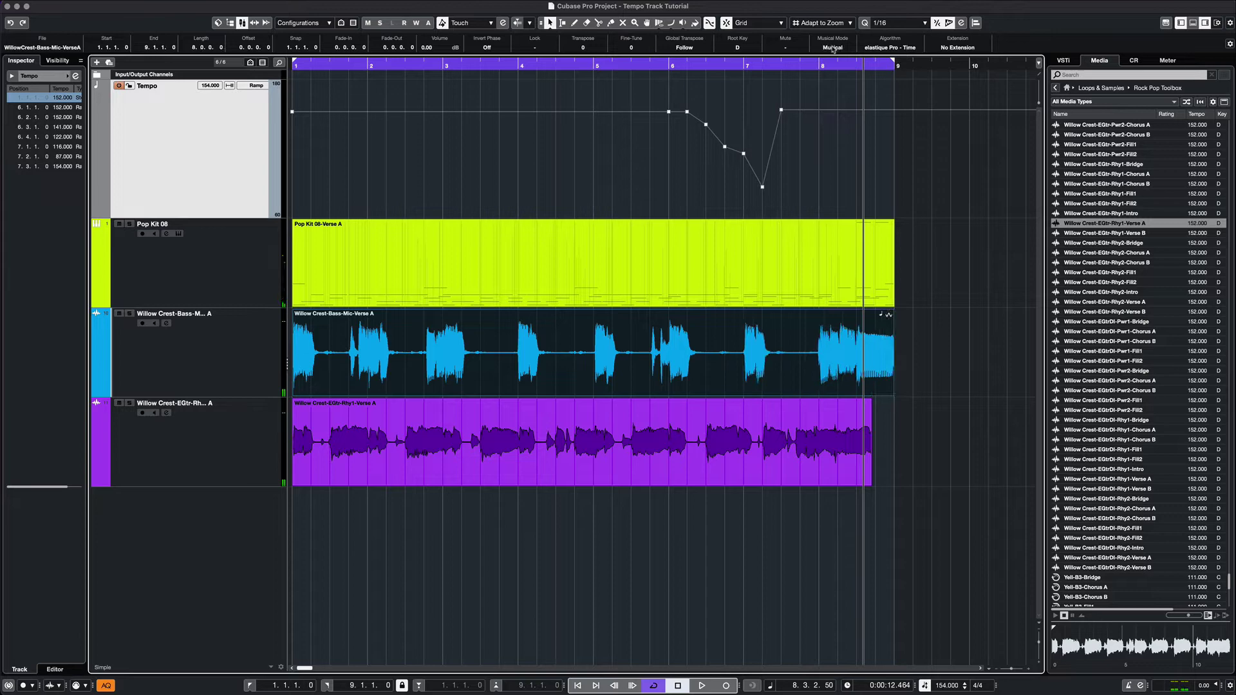
click(758, 423)
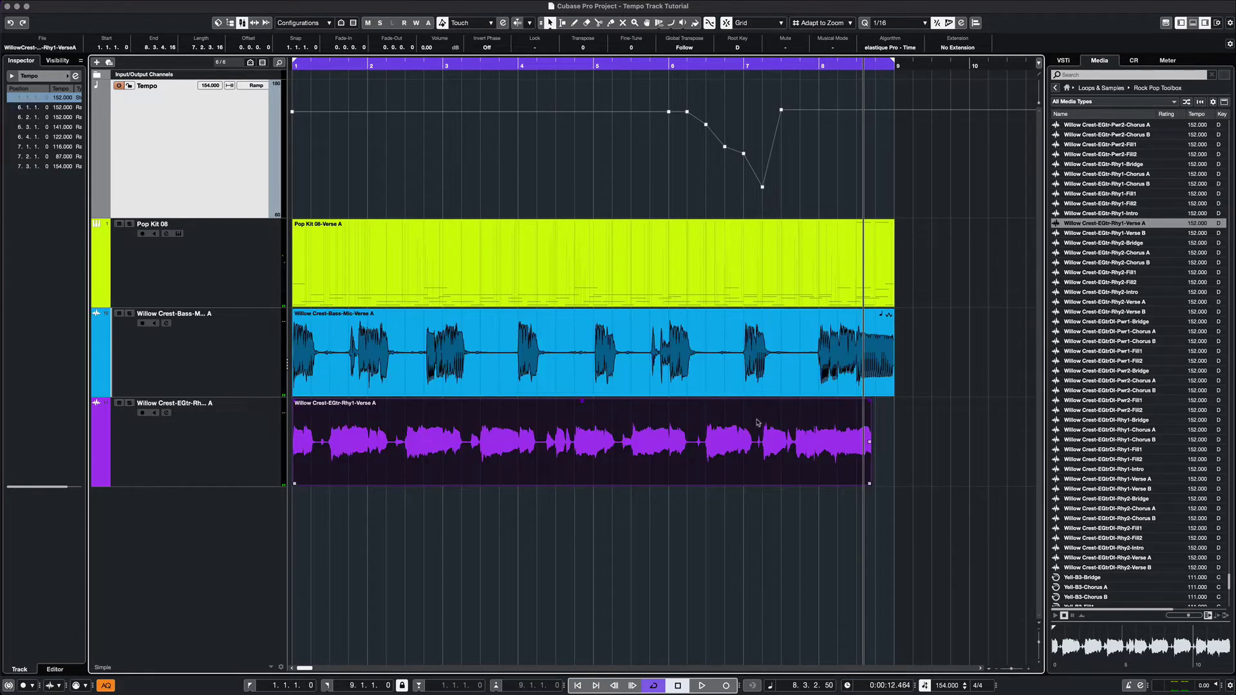
click(833, 48)
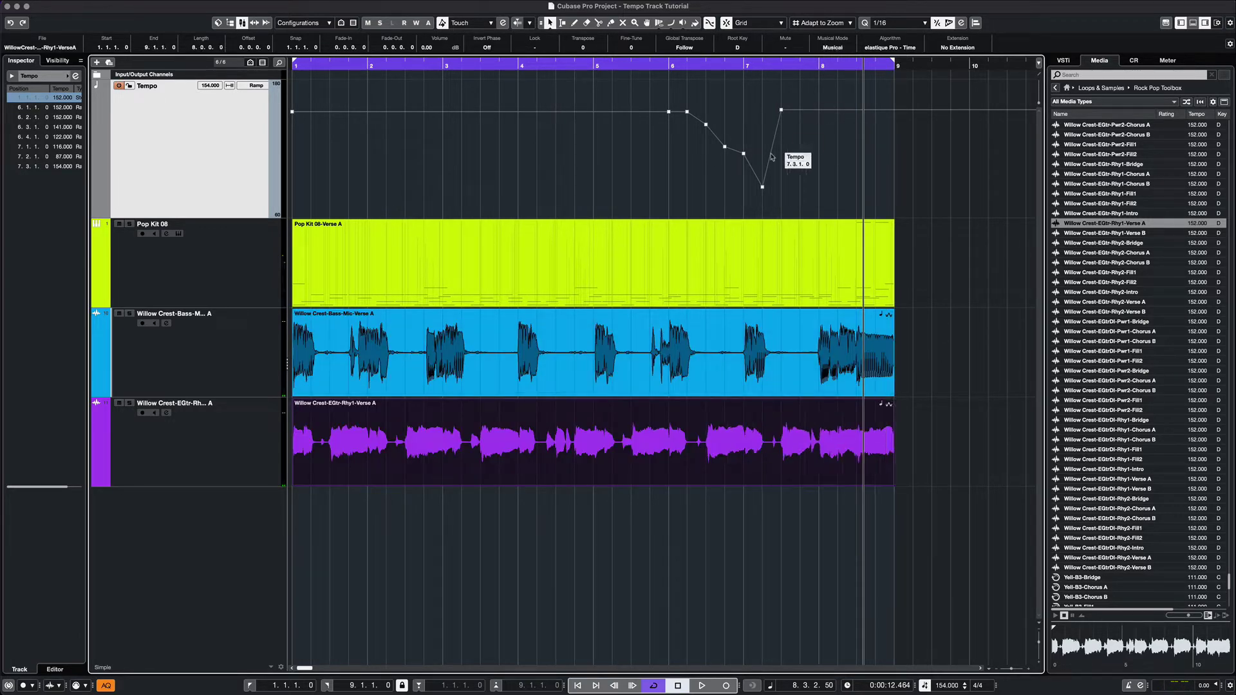
Step: Play from bar 5 through the tempo dip, then select all the dip's tempo points
click(593, 67)
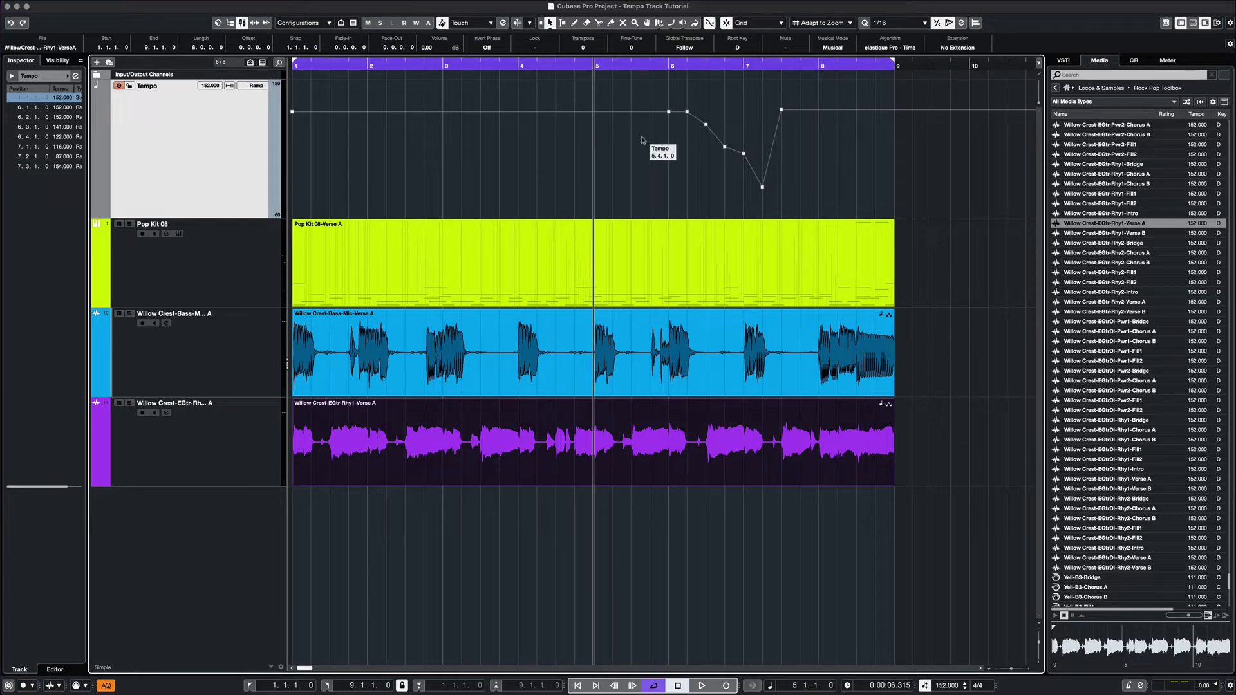
key(space)
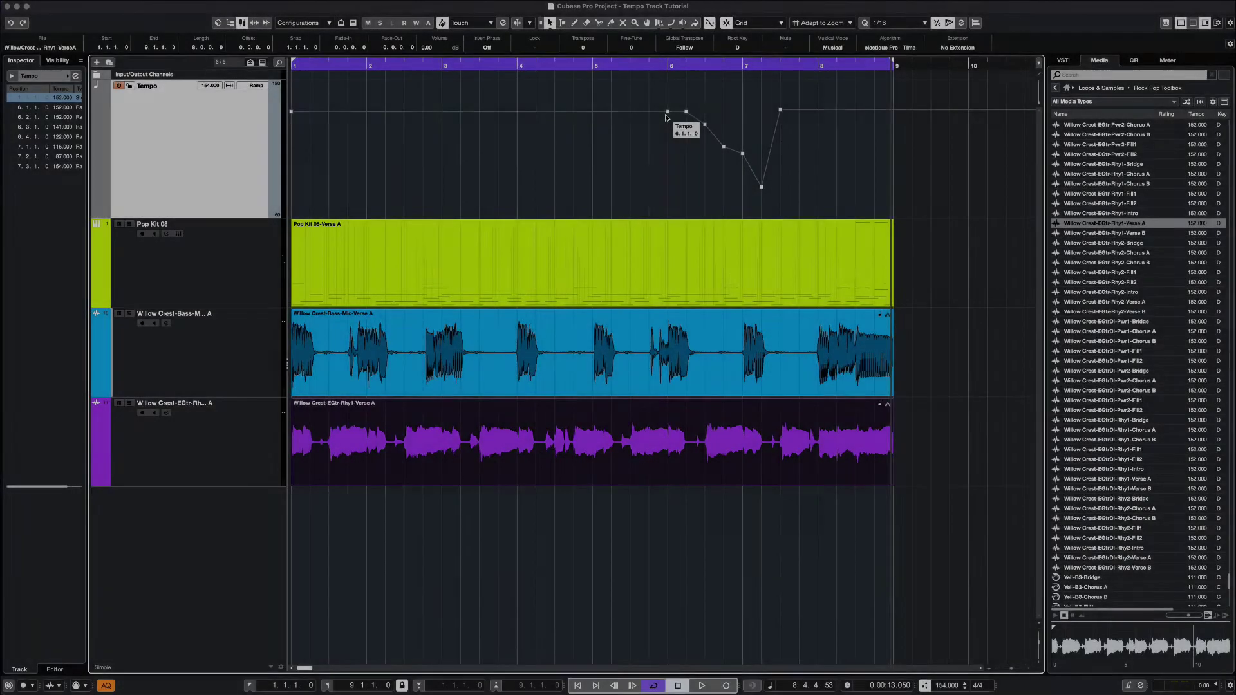
drag(660, 94, 804, 203)
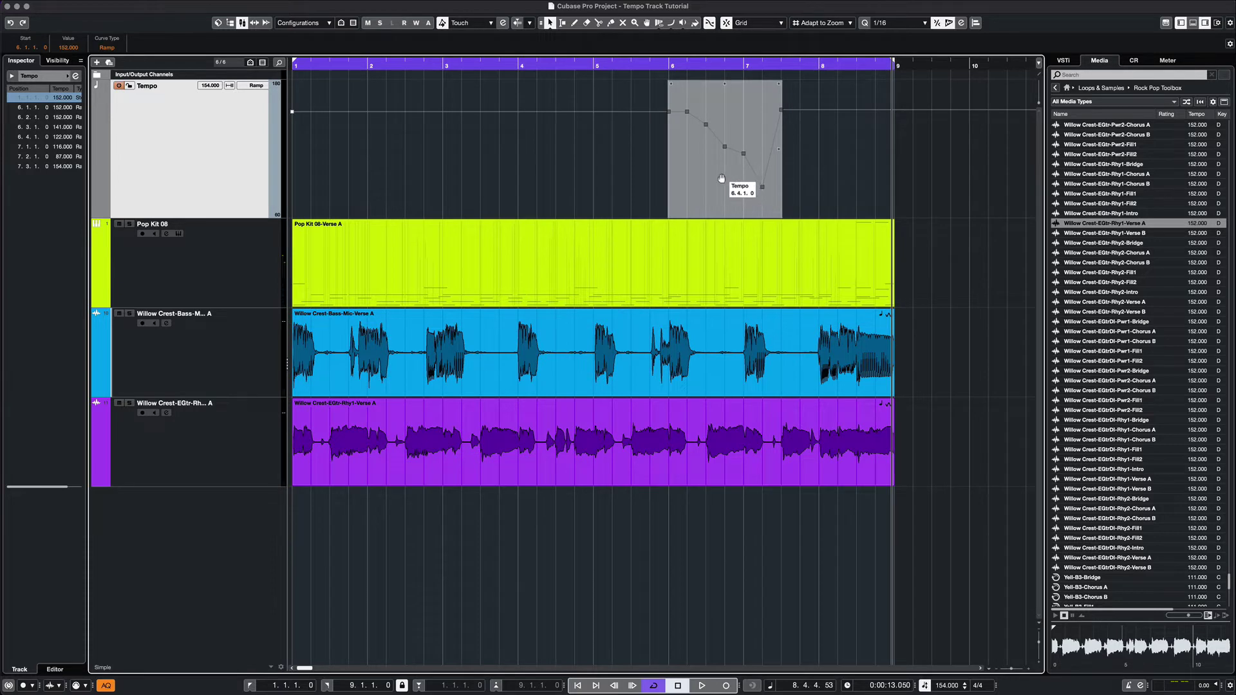
Step: Delete the selected tempo points, lower the bar 1 point to a flat 97 BPM, and play
key(Delete)
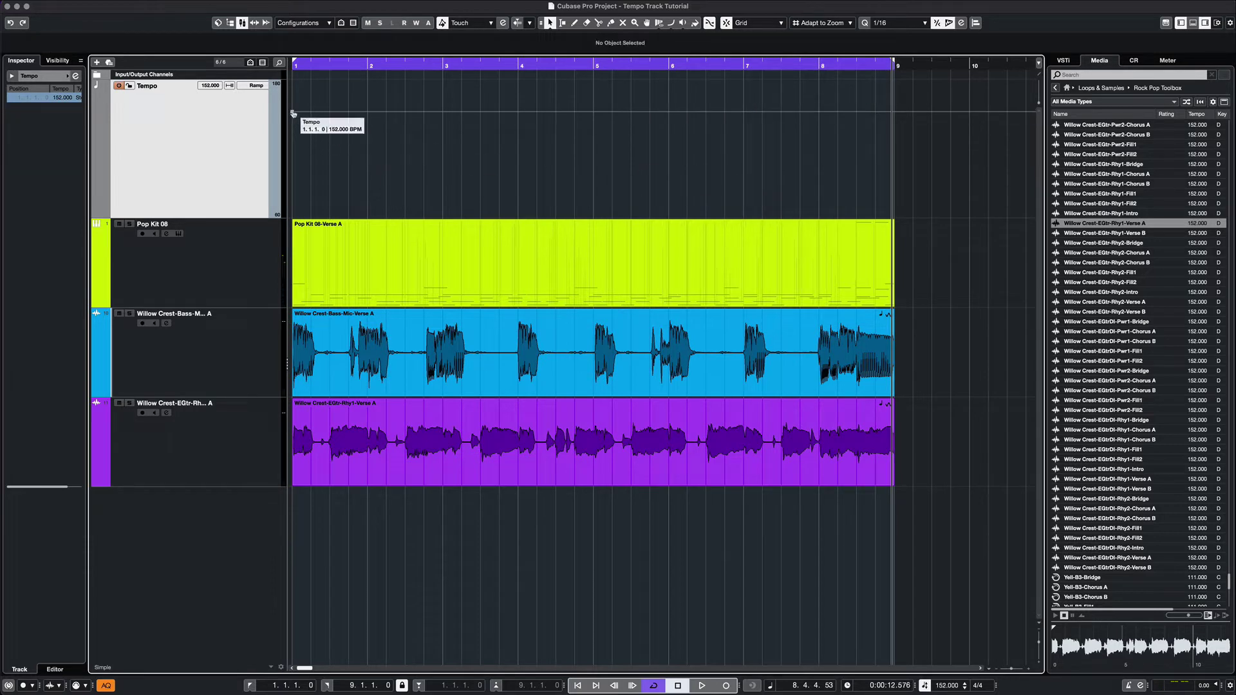
drag(293, 114, 295, 175)
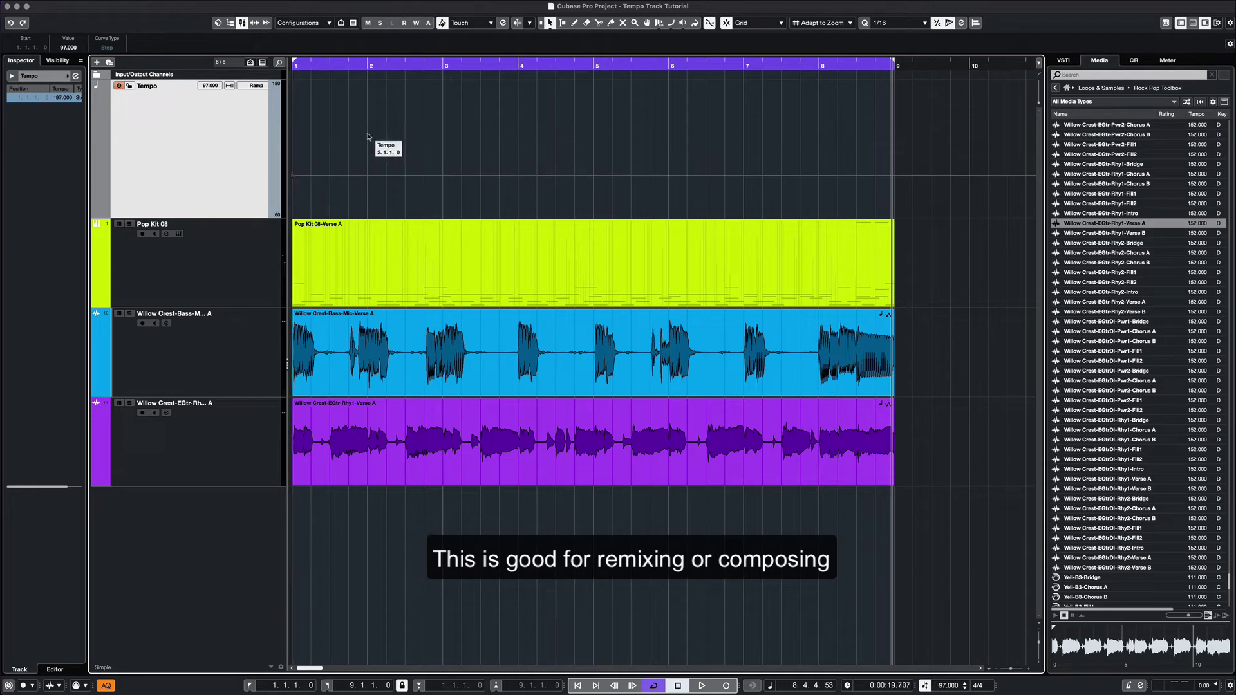
key(space)
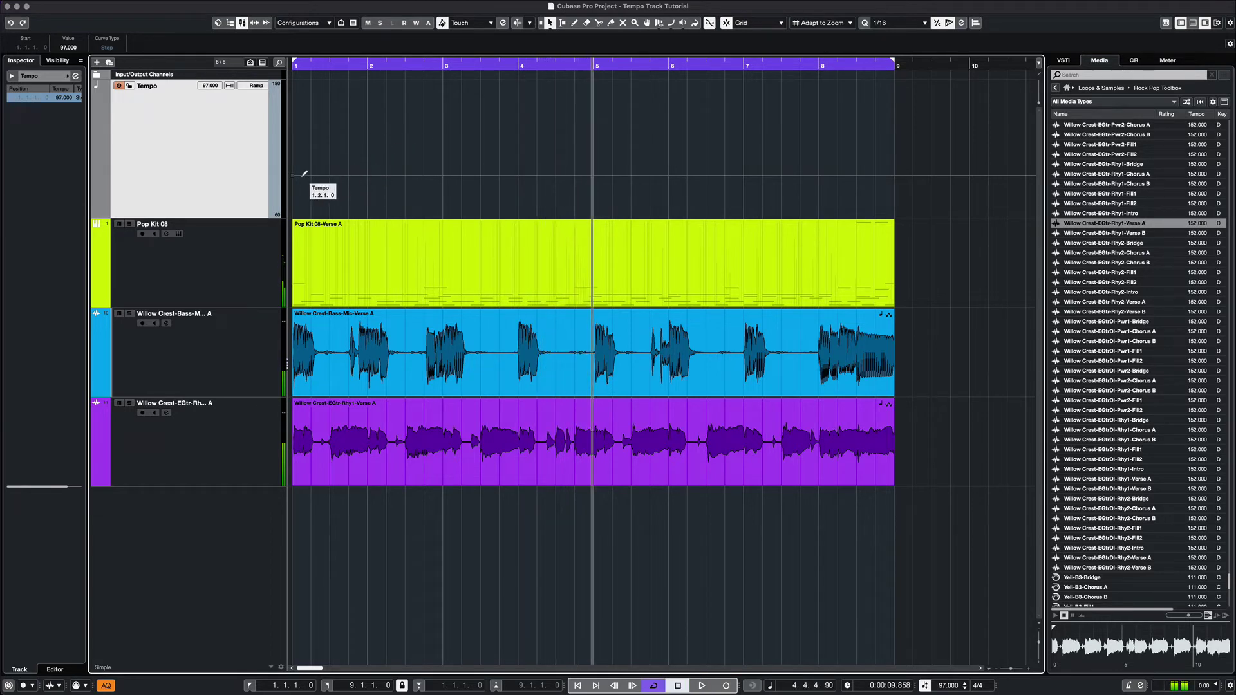
Step: Raise the bar 1 tempo to 174 BPM, play it, then add a point at 5.1.1.41 dropping to 150 BPM
drag(295, 180, 291, 90)
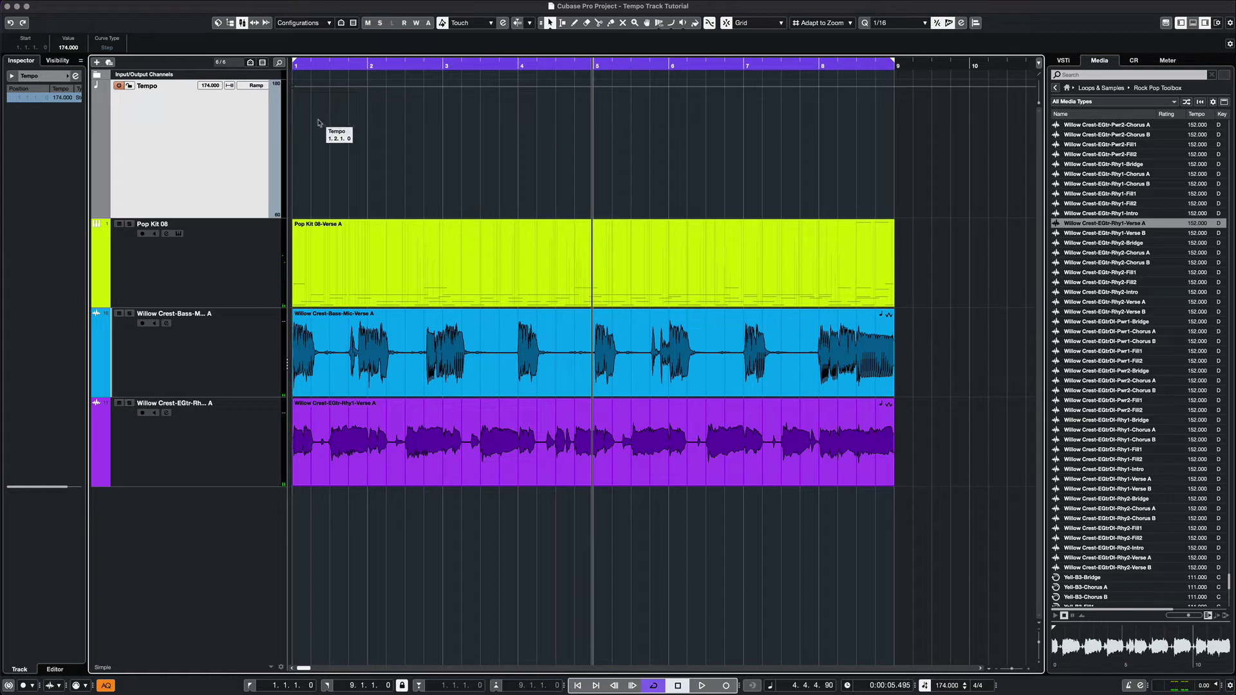
key(Home)
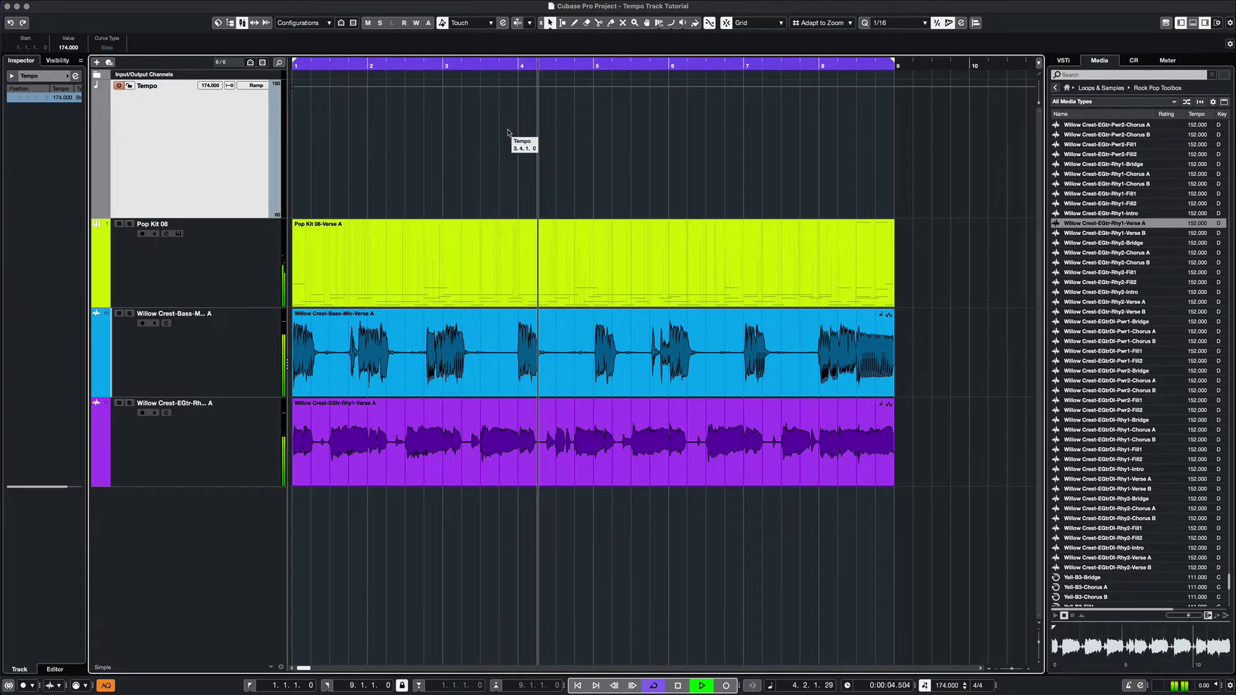
key(space)
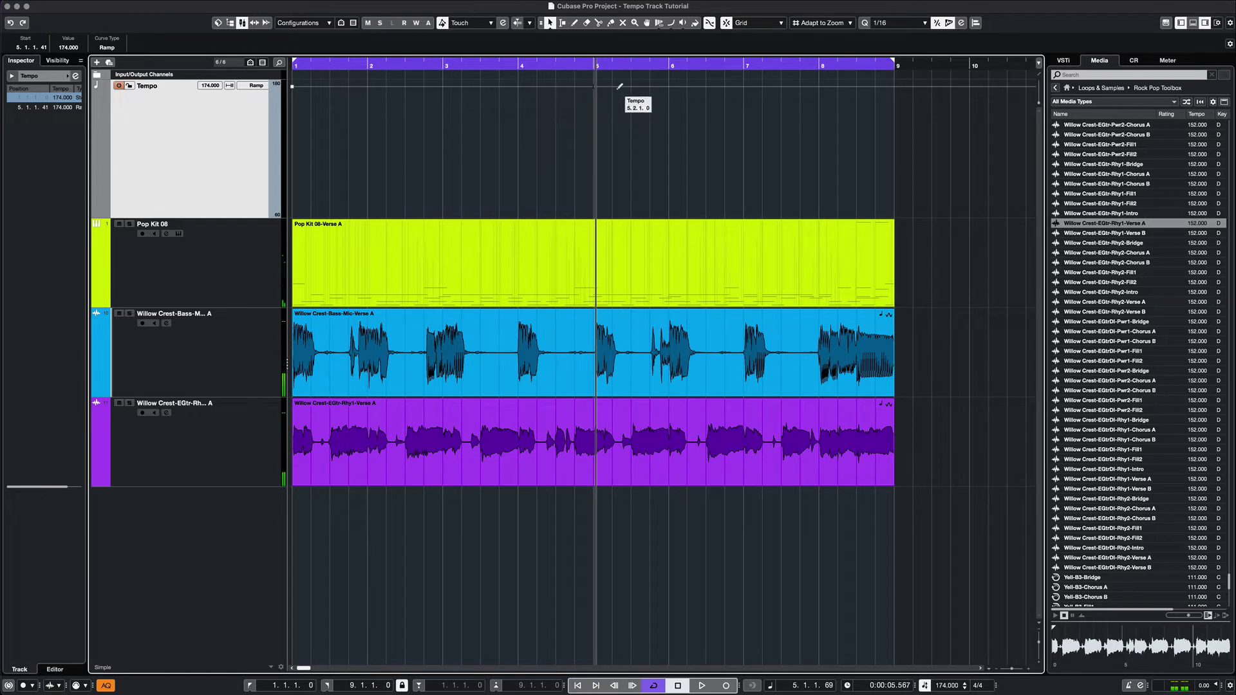
drag(616, 82, 613, 103)
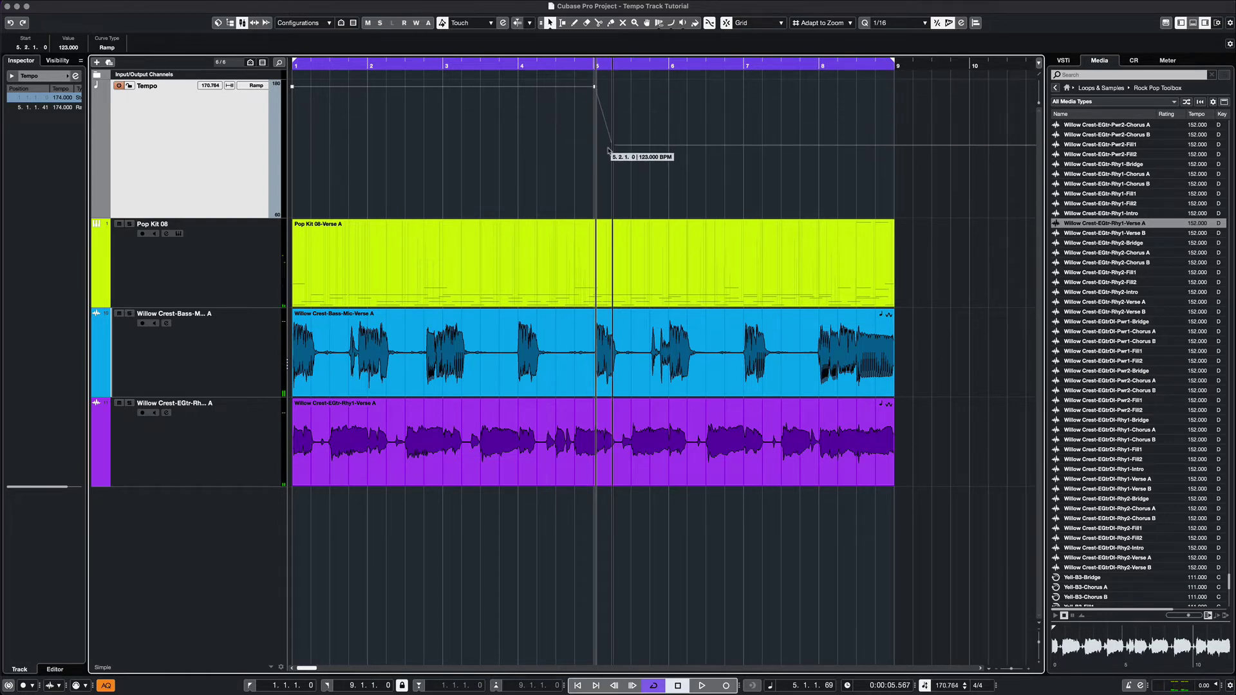
drag(608, 151, 594, 118)
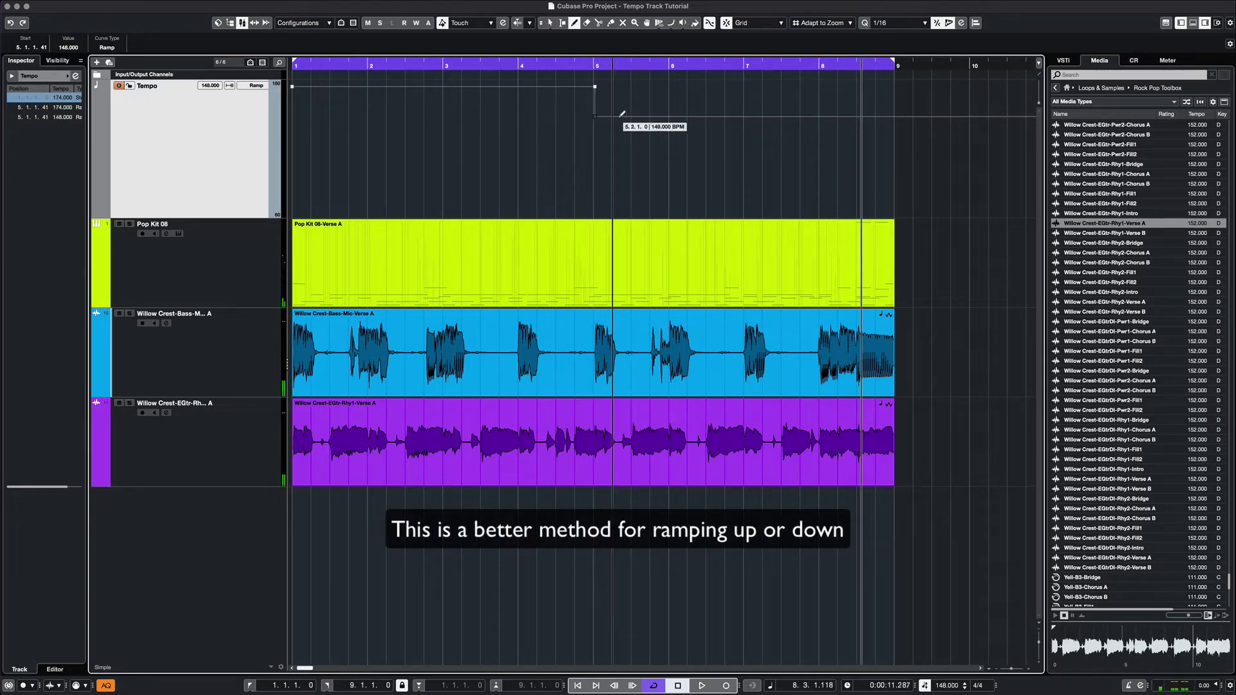
Step: Add four more tempo points through bar 5 after the drop
click(612, 114)
click(631, 115)
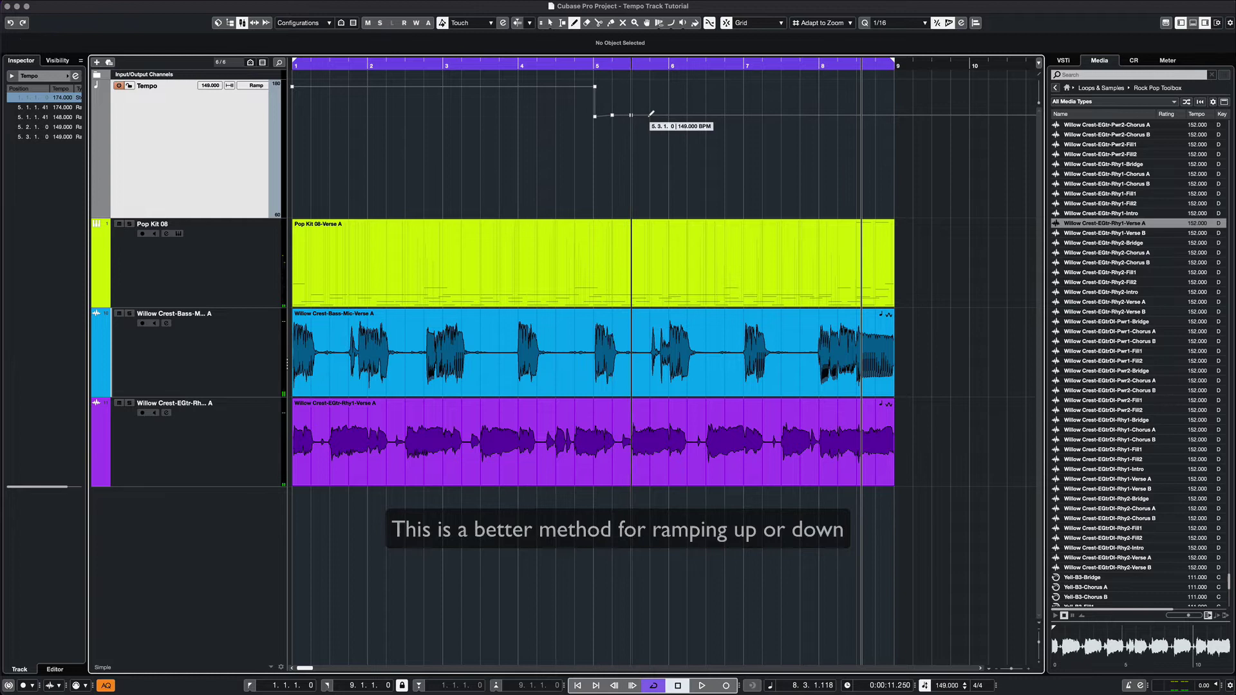
click(668, 115)
click(650, 115)
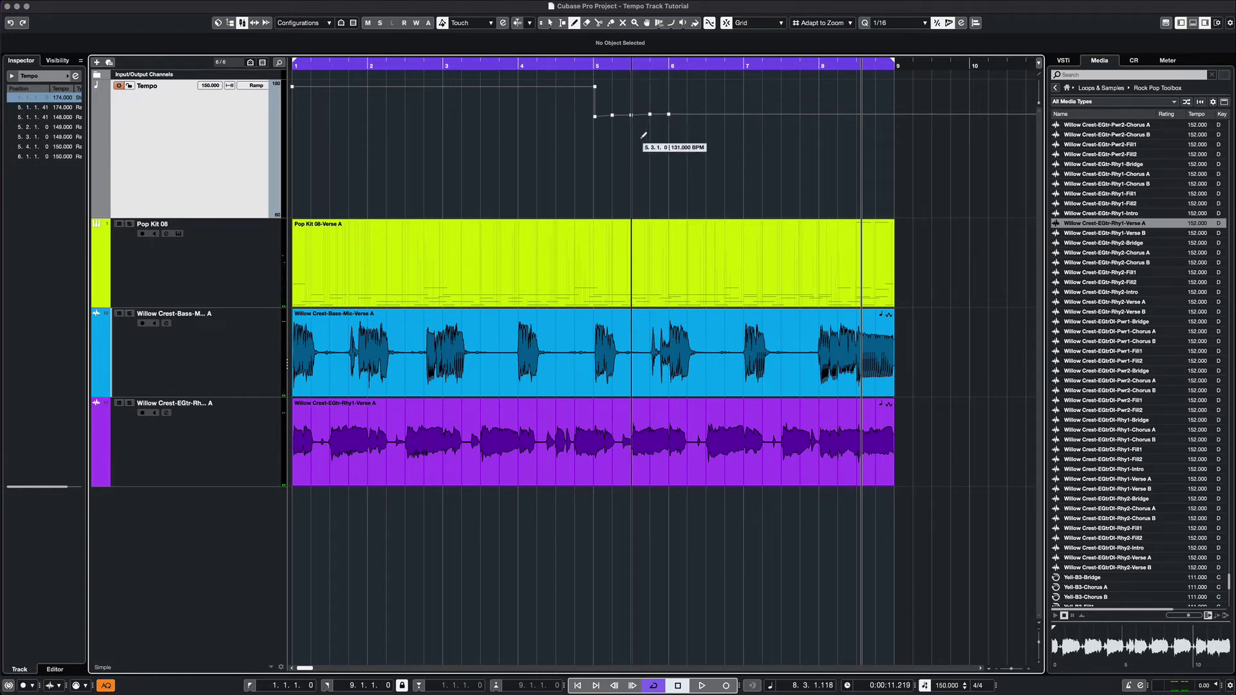
Step: Lower the five points after bar 5 to about 137 BPM, tapering to 135.787 at the end
right_click(643, 135)
click(642, 139)
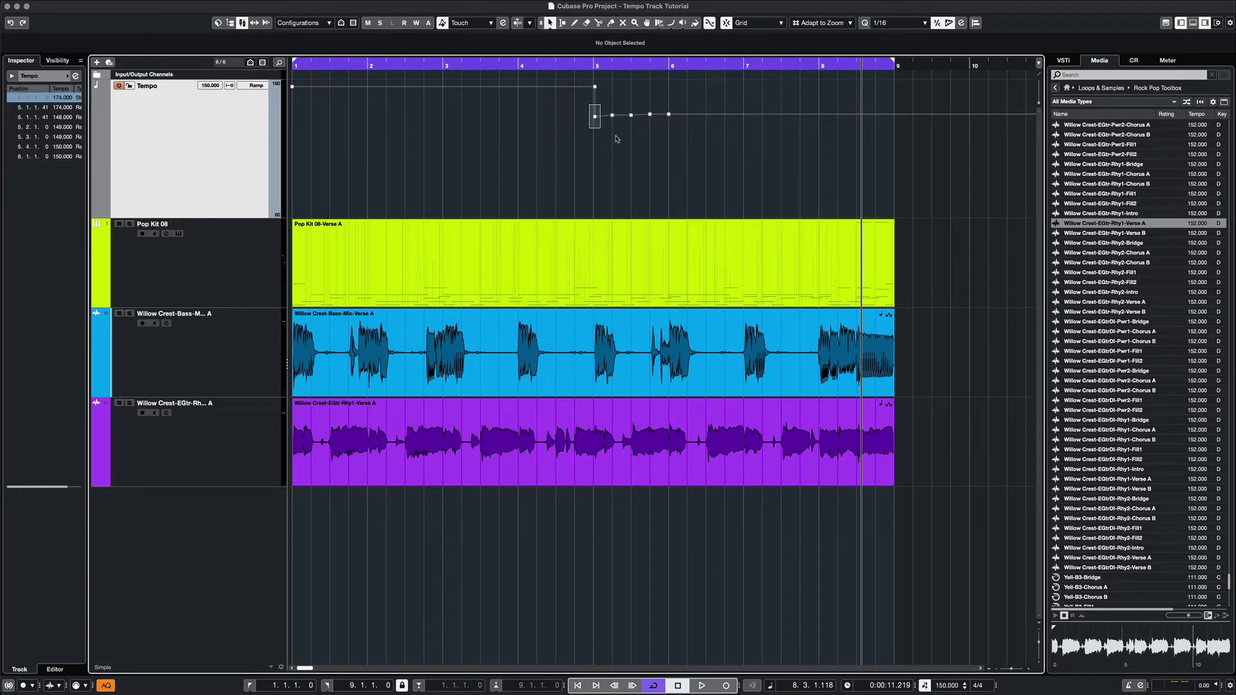
drag(588, 106, 688, 150)
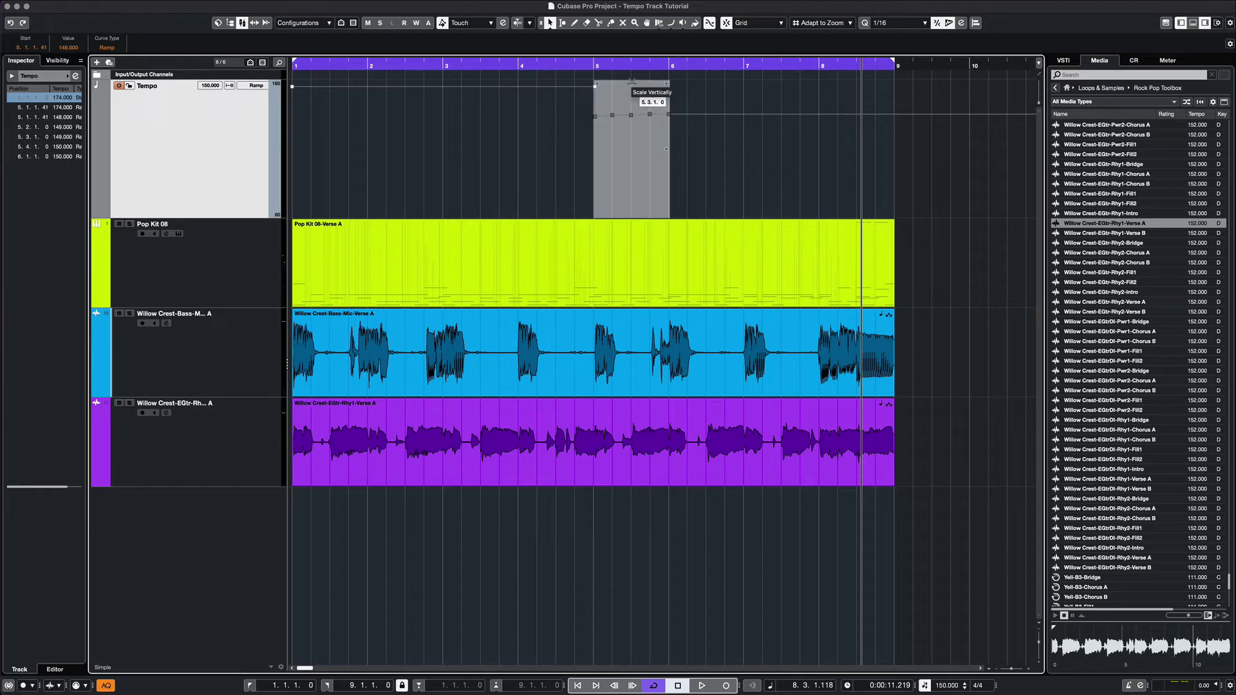
drag(631, 86, 700, 91)
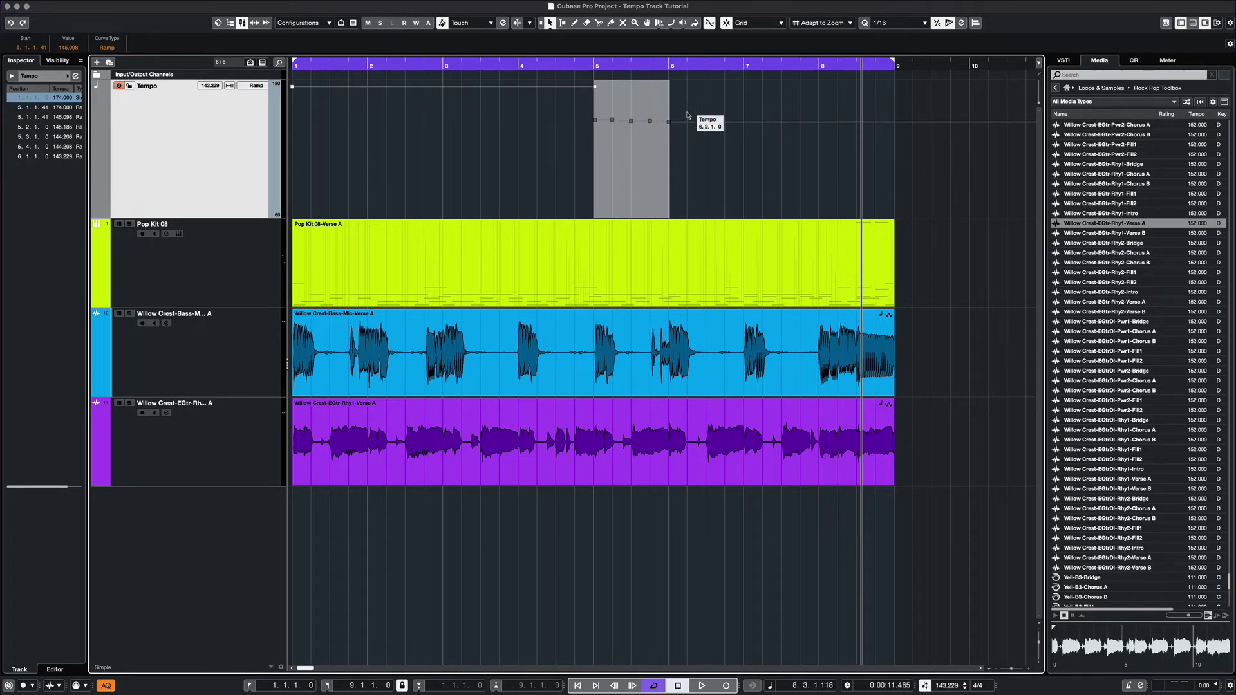
drag(667, 150, 667, 170)
click(557, 169)
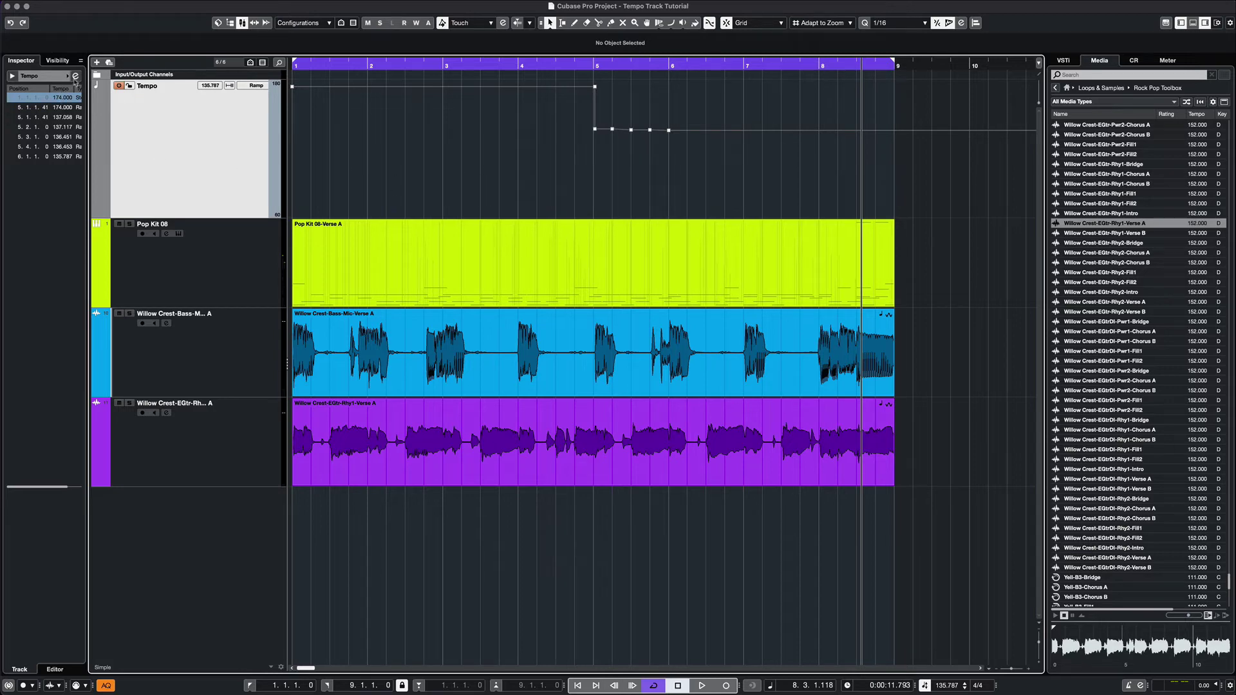
Step: In the Tempo Track Editor, raise the 5.1.1.41 point to 145 BPM, then close the editor
click(75, 77)
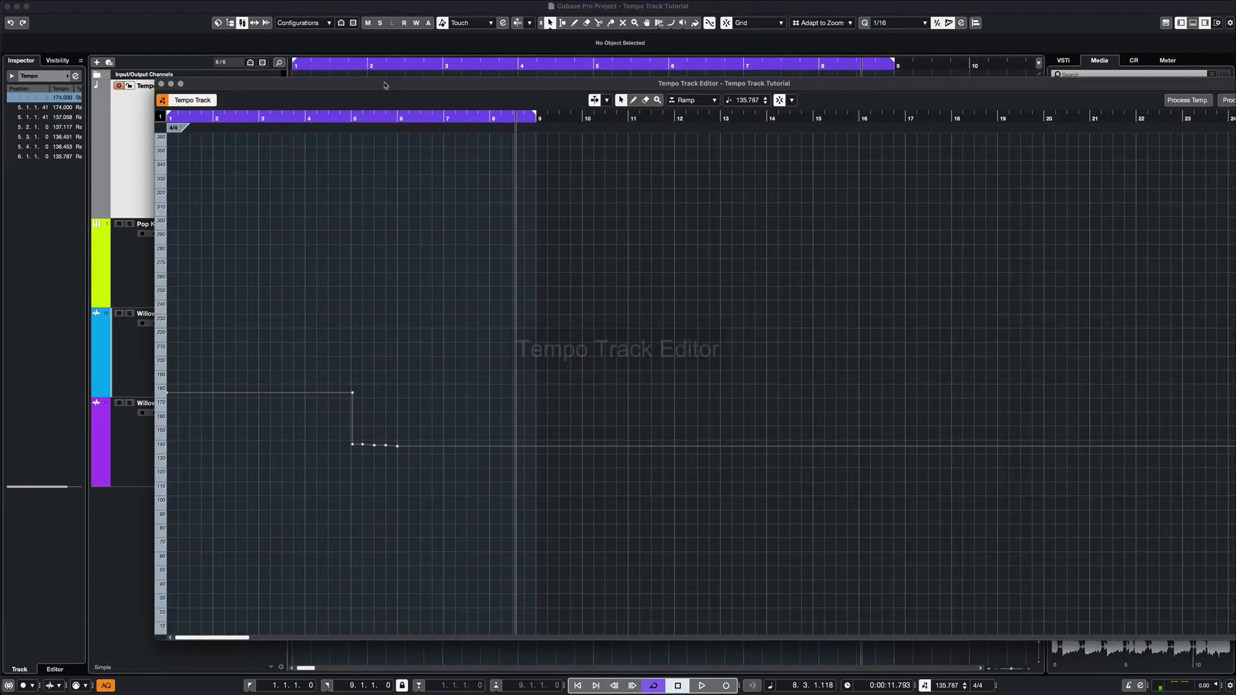
drag(385, 85, 332, 65)
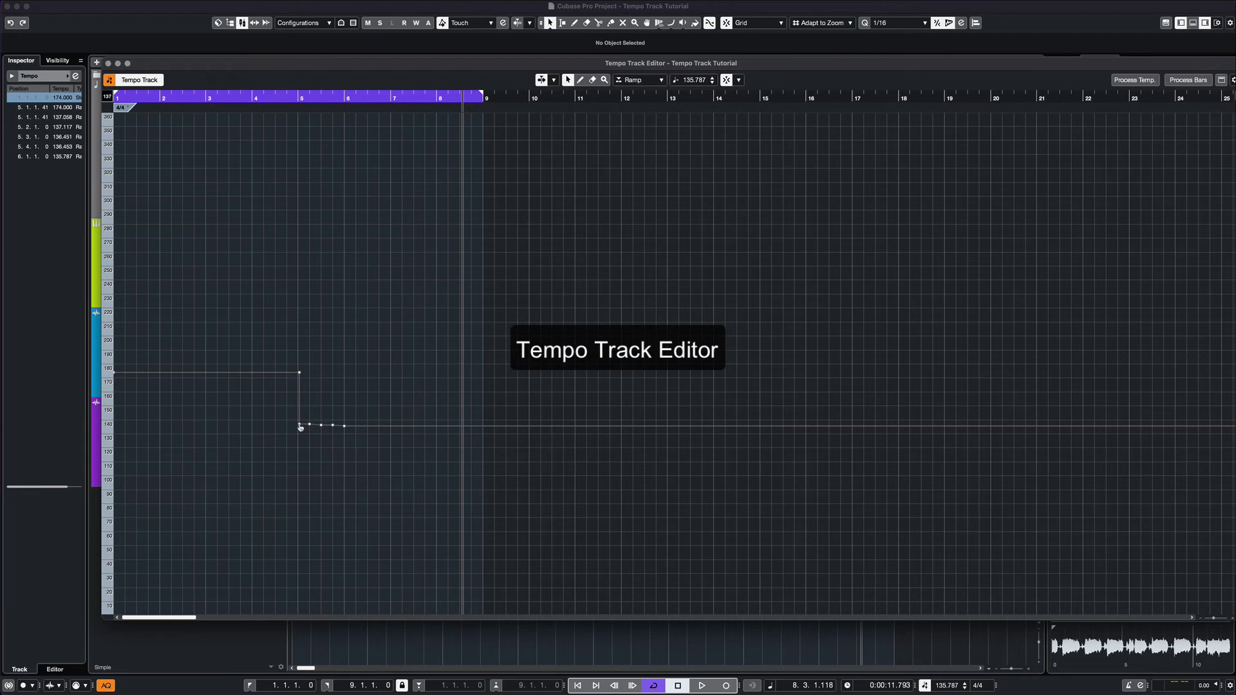
mouse_move(300, 426)
mouse_down()
mouse_move(300, 402)
mouse_move(315, 428)
mouse_move(314, 417)
mouse_up()
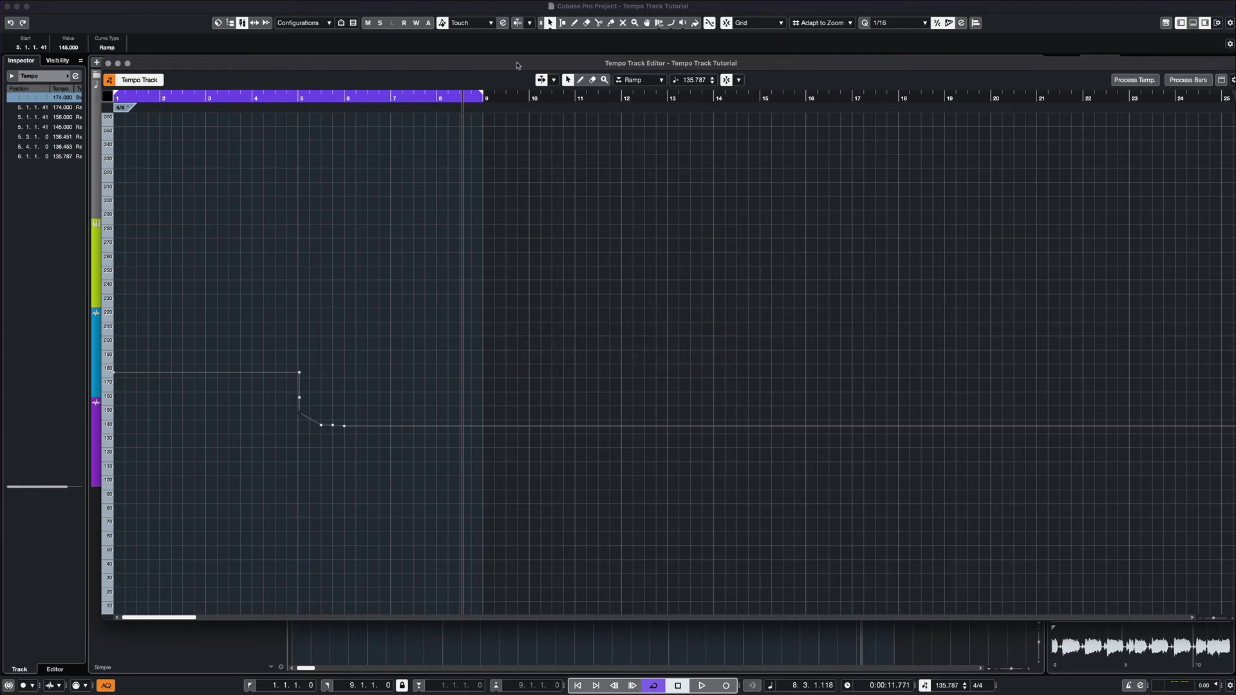
drag(517, 65, 501, 65)
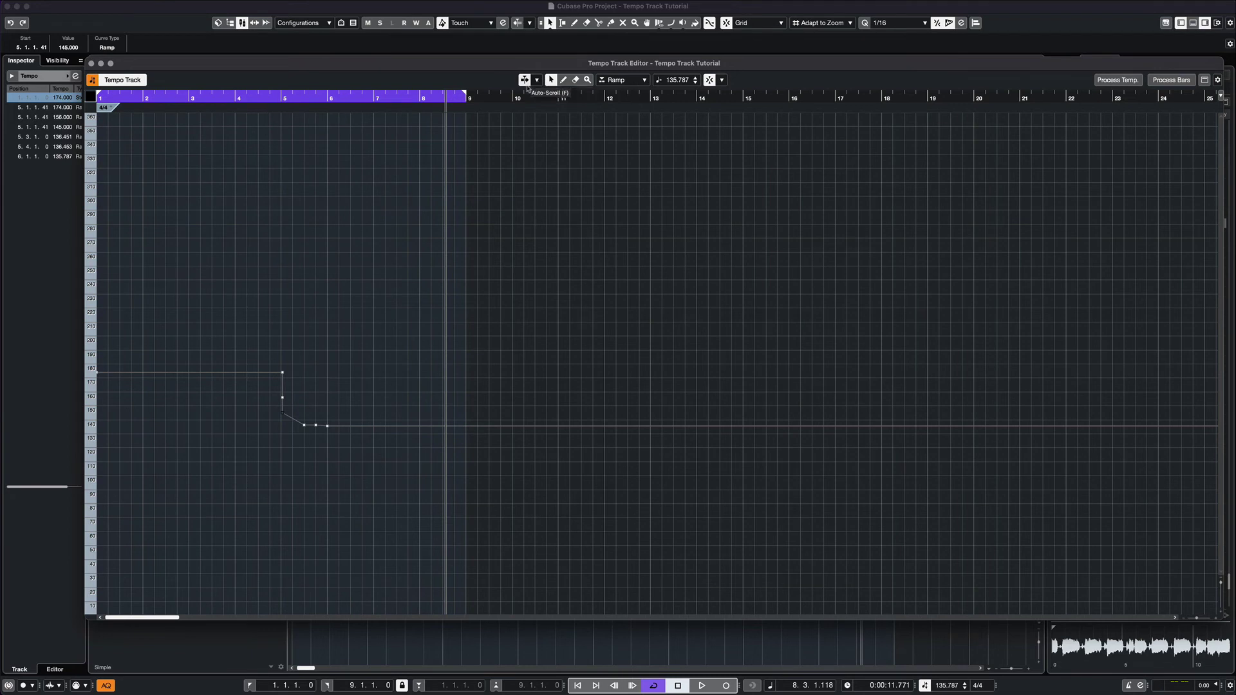
click(91, 64)
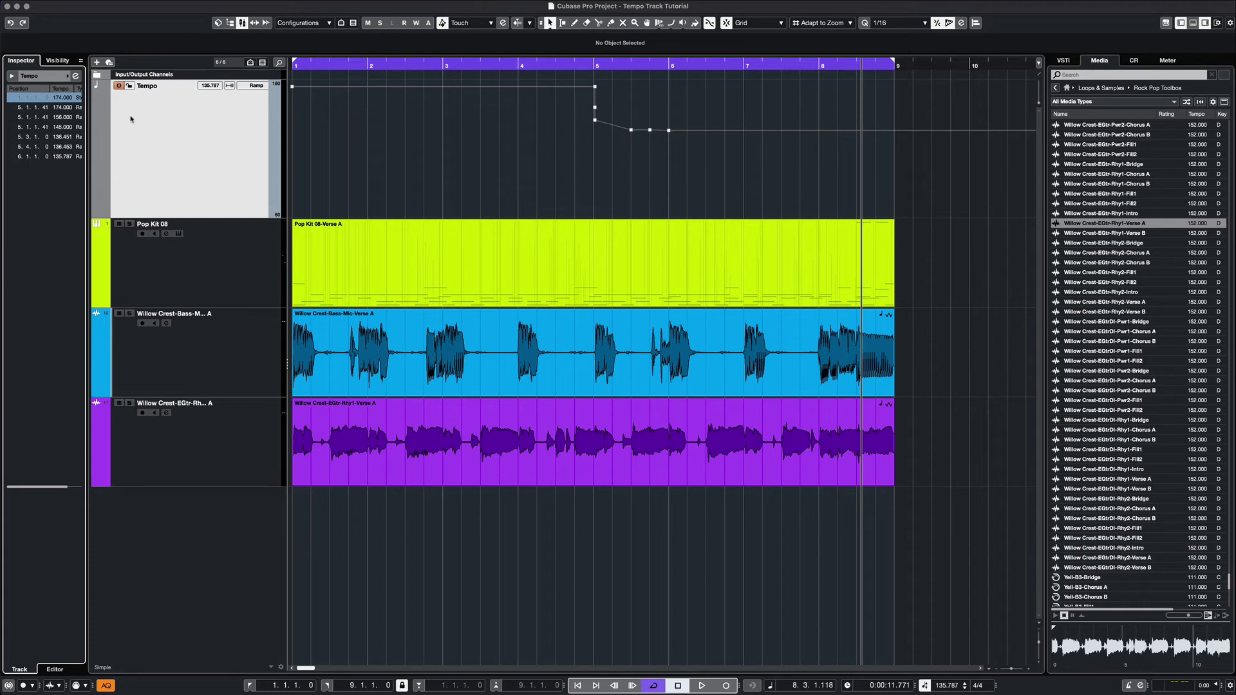
click(229, 86)
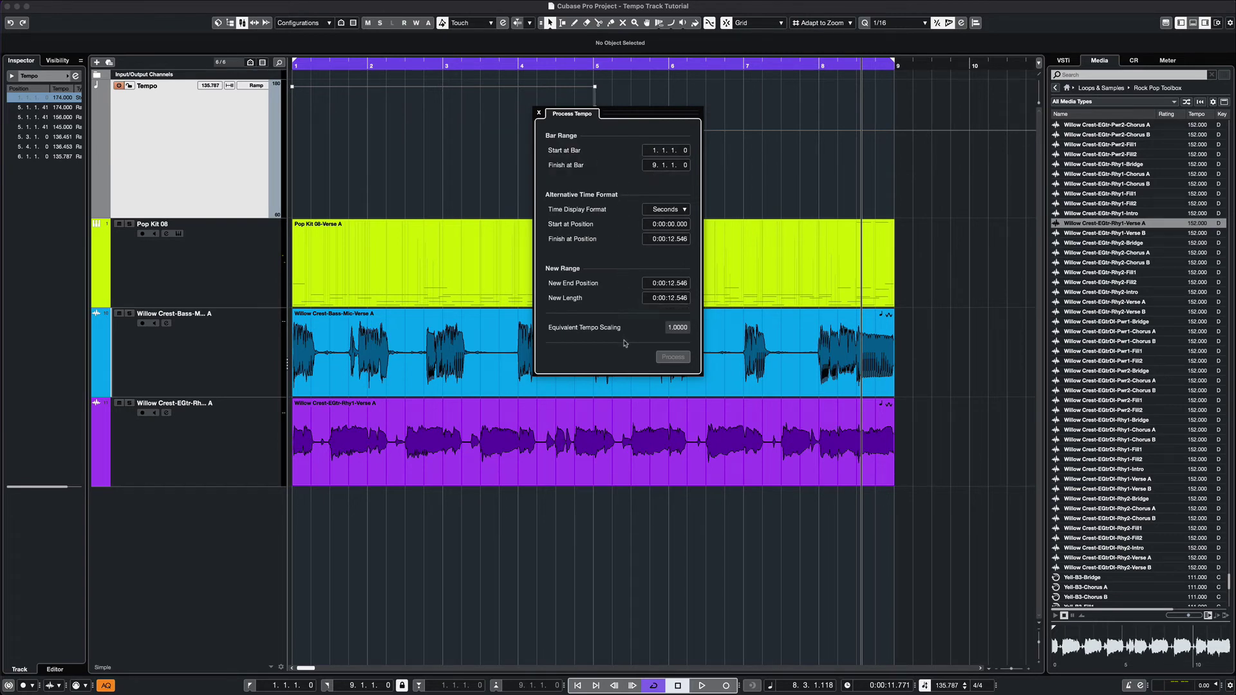
click(539, 113)
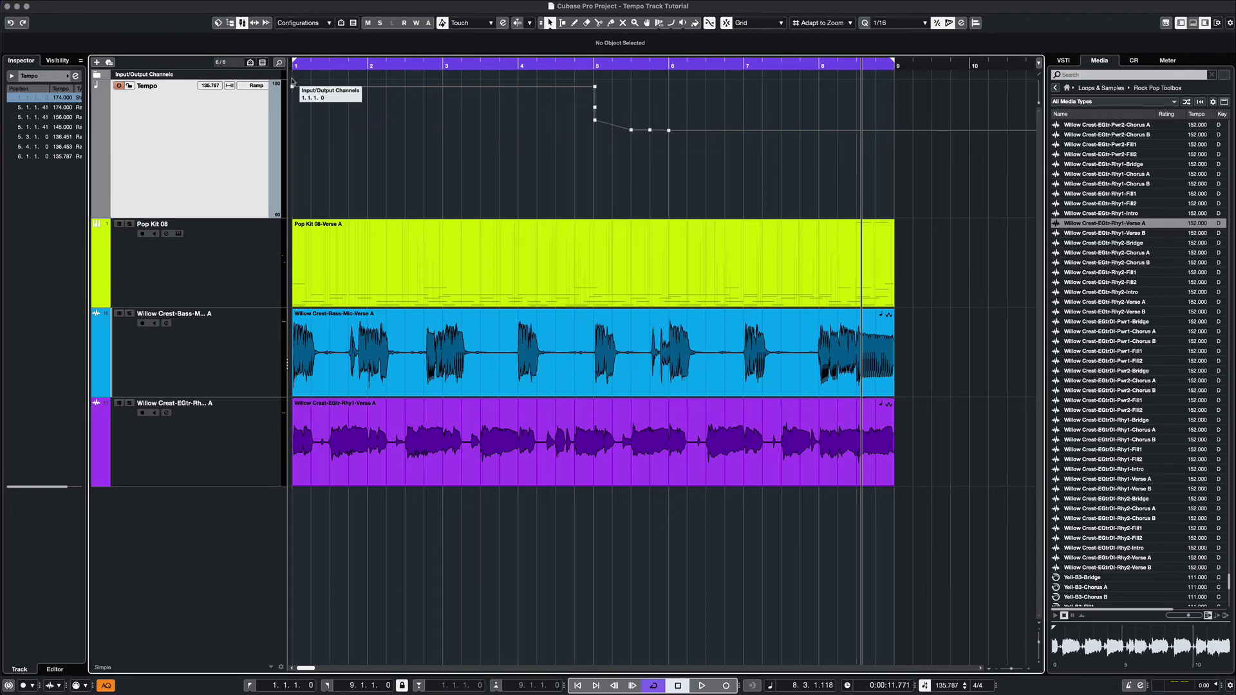
Step: Delete the tempo points up to bar 6 and lower the remaining point to 139 BPM
drag(358, 124, 711, 190)
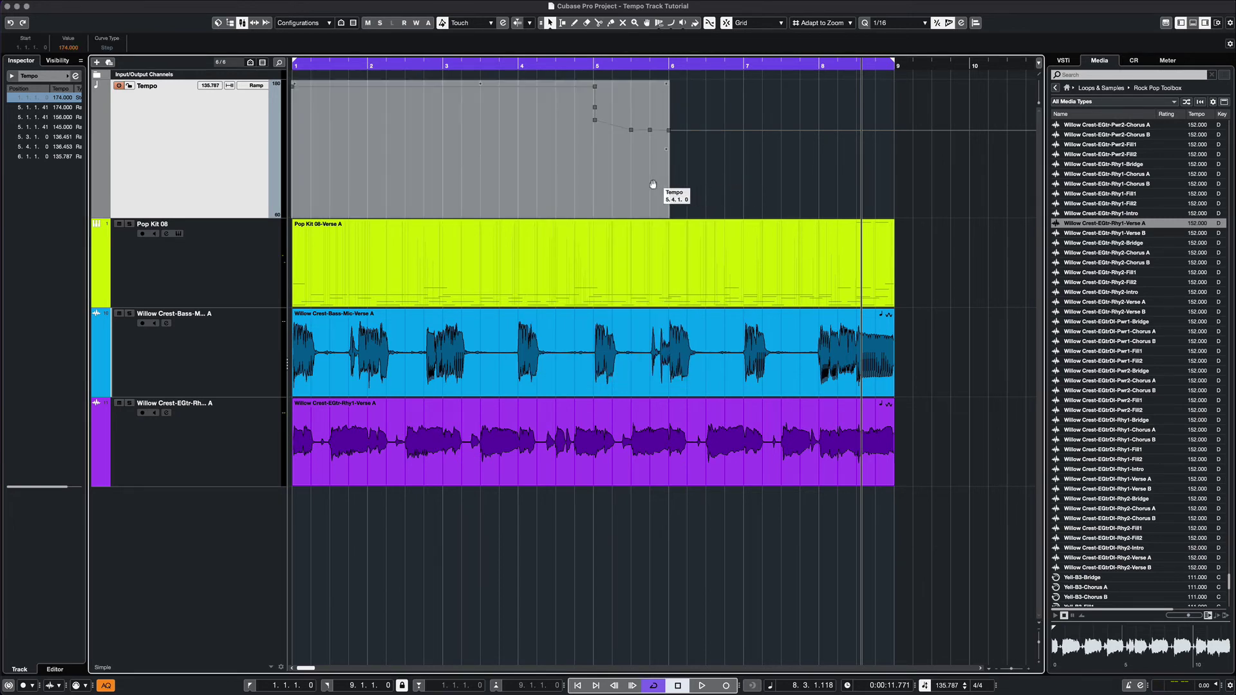
key(Delete)
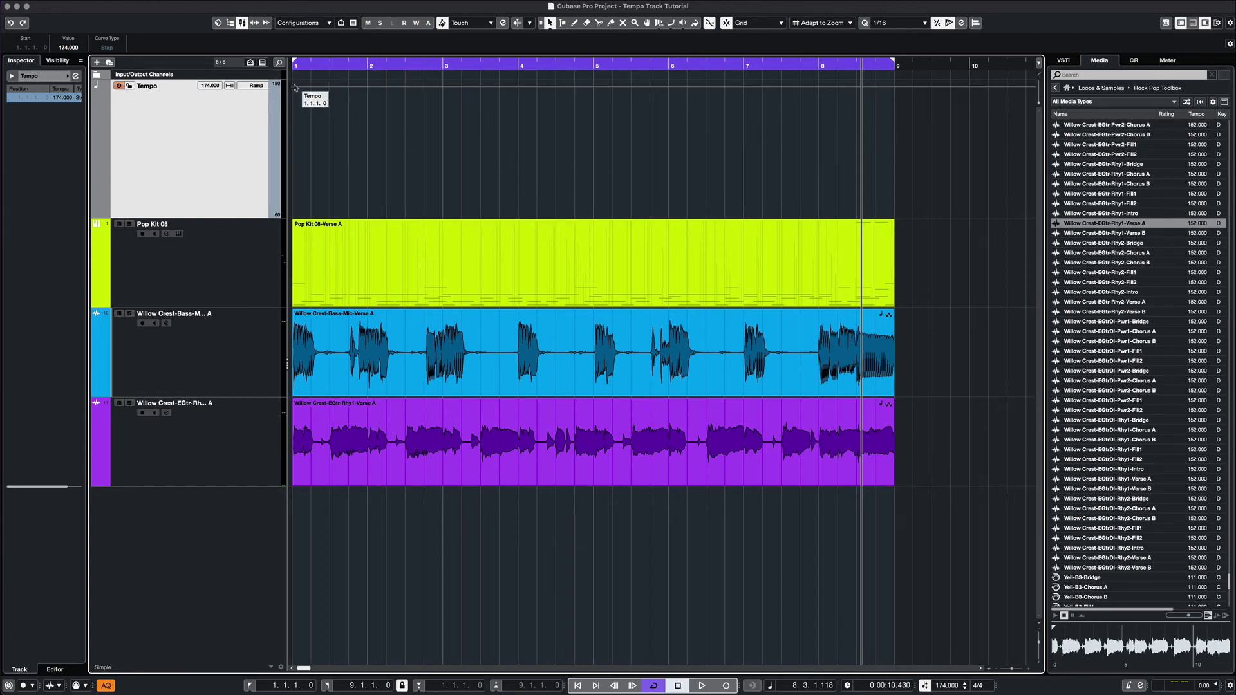
drag(294, 88, 305, 127)
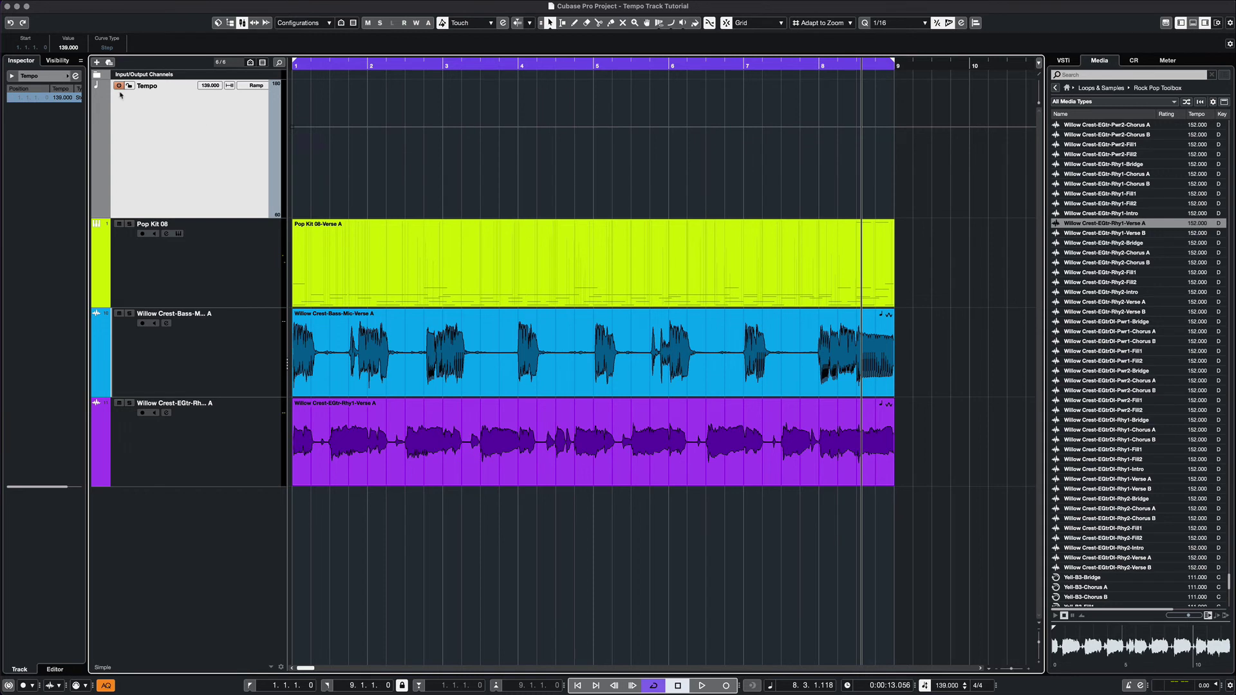
Step: Deactivate the tempo track and set the fixed transport tempo to 152 BPM
click(118, 86)
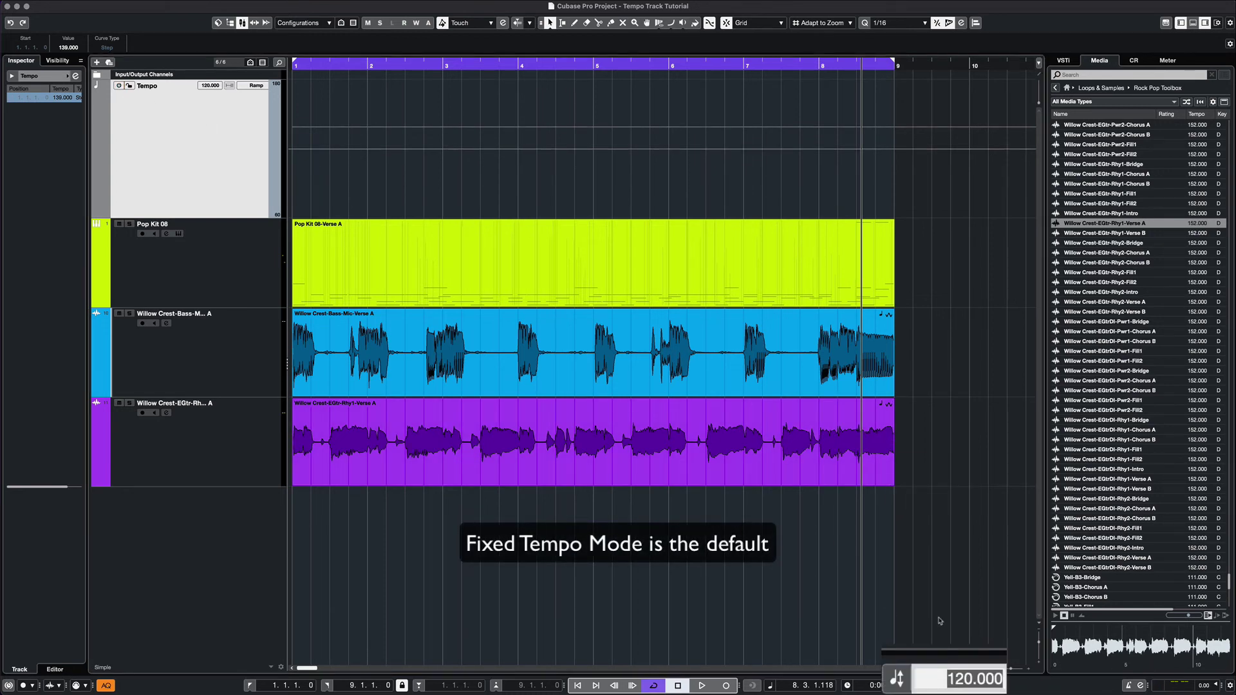
text(152)
key(Return)
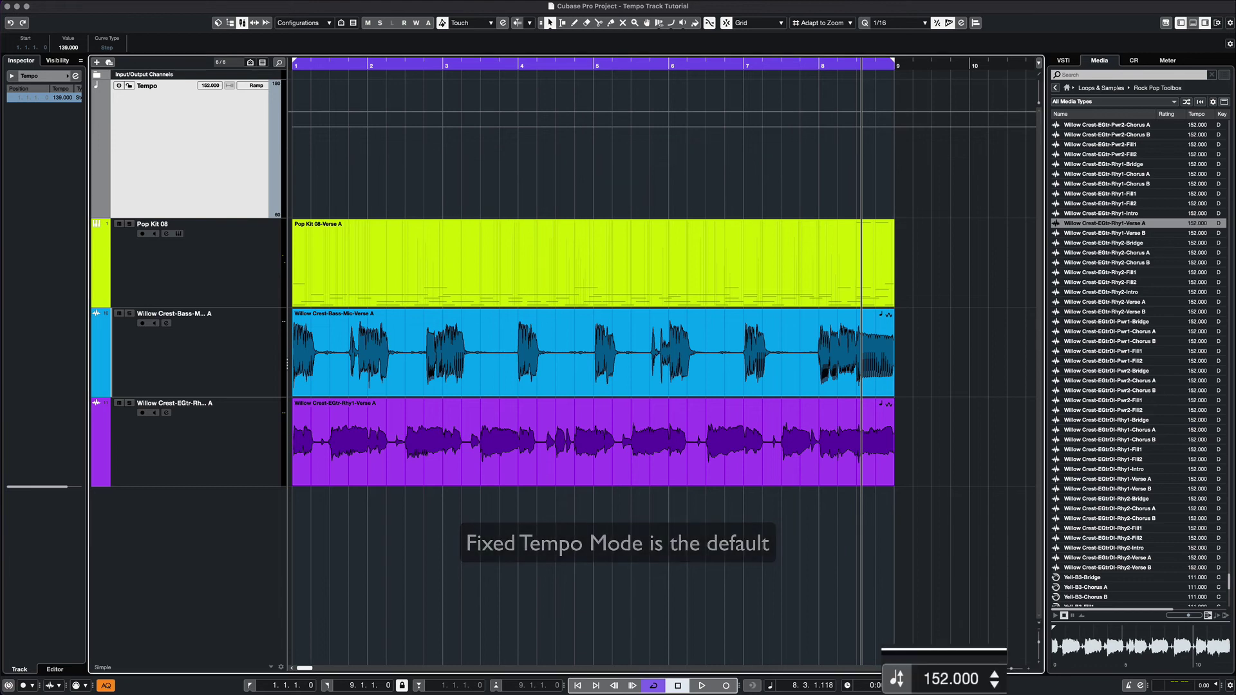